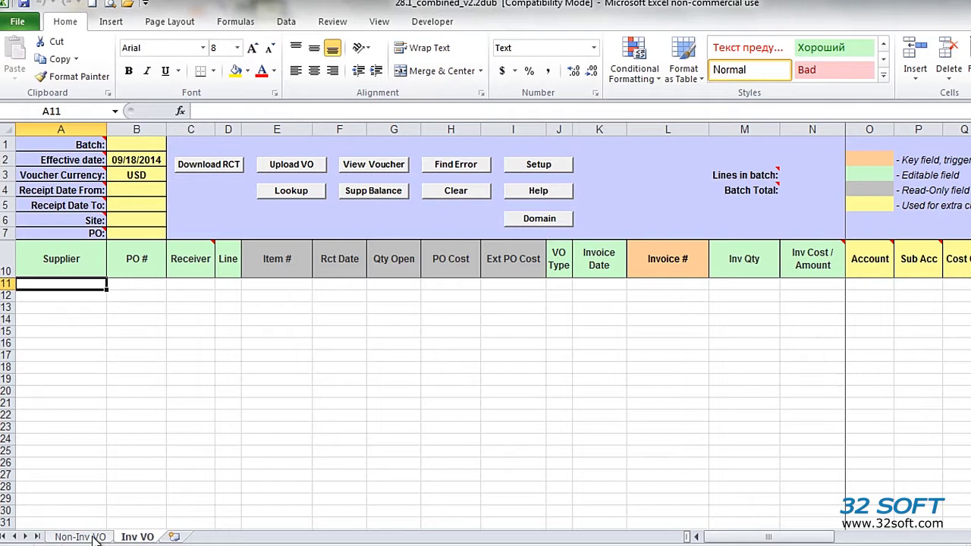
# - Glance at the Non-Inv VO sheet, then return to Inv VO and connect the loader to TEST
pyautogui.click(94, 537)
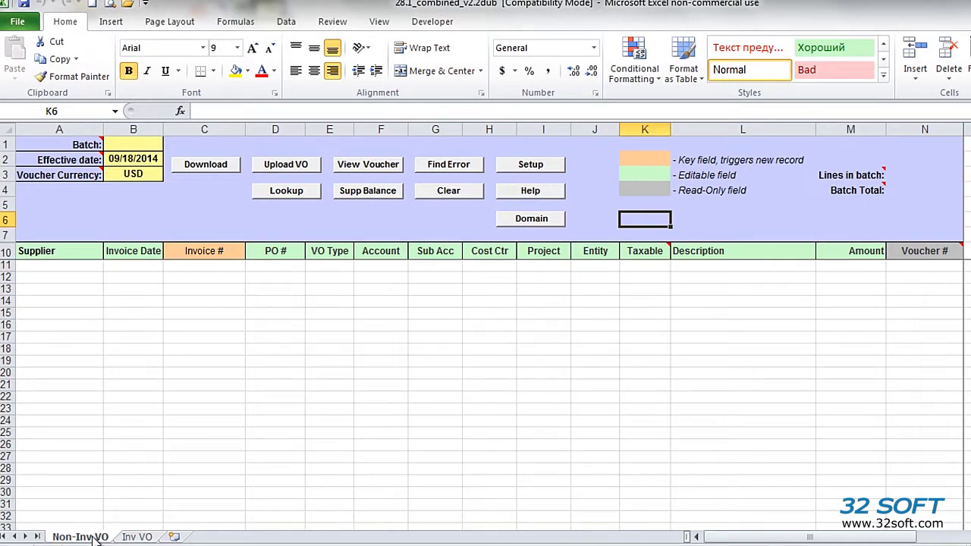
pyautogui.click(150, 538)
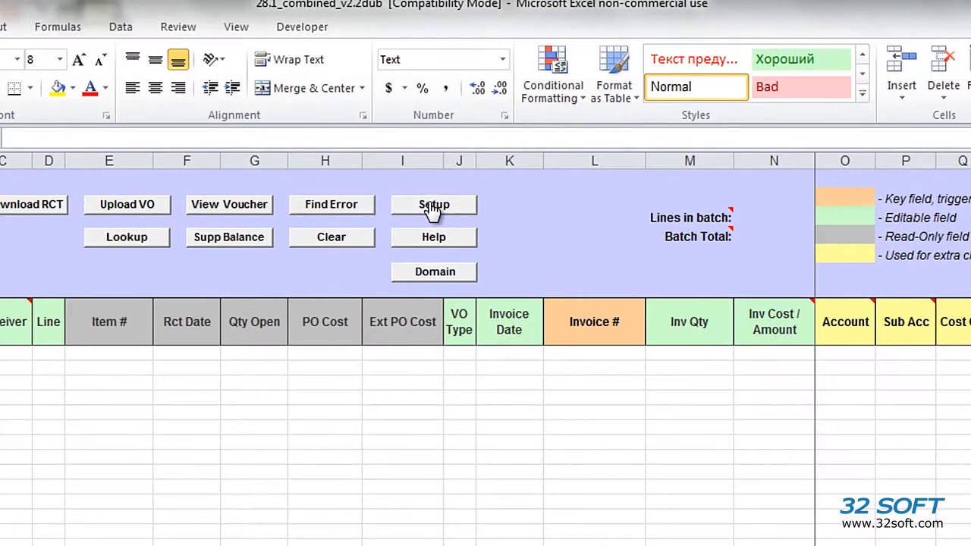
pyautogui.click(514, 176)
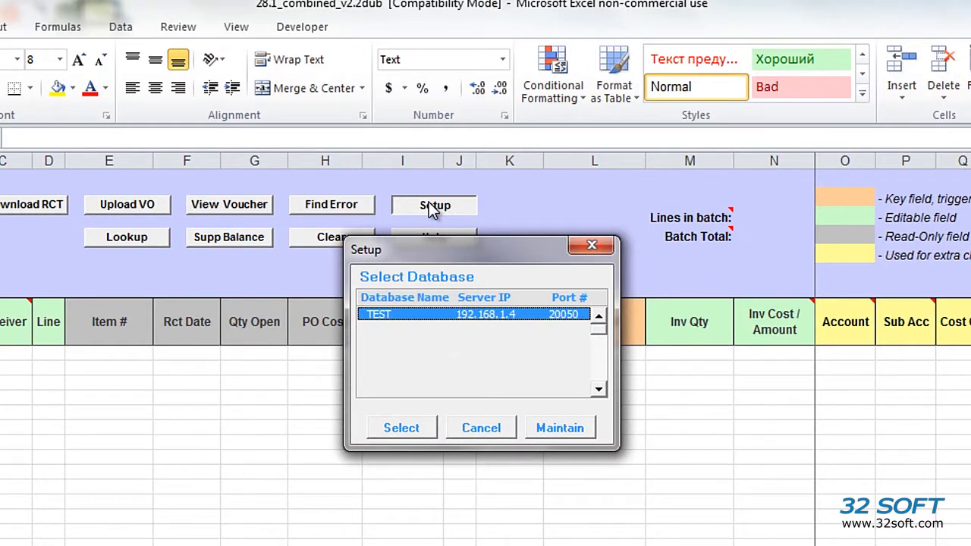
pyautogui.click(410, 429)
pyautogui.click(531, 411)
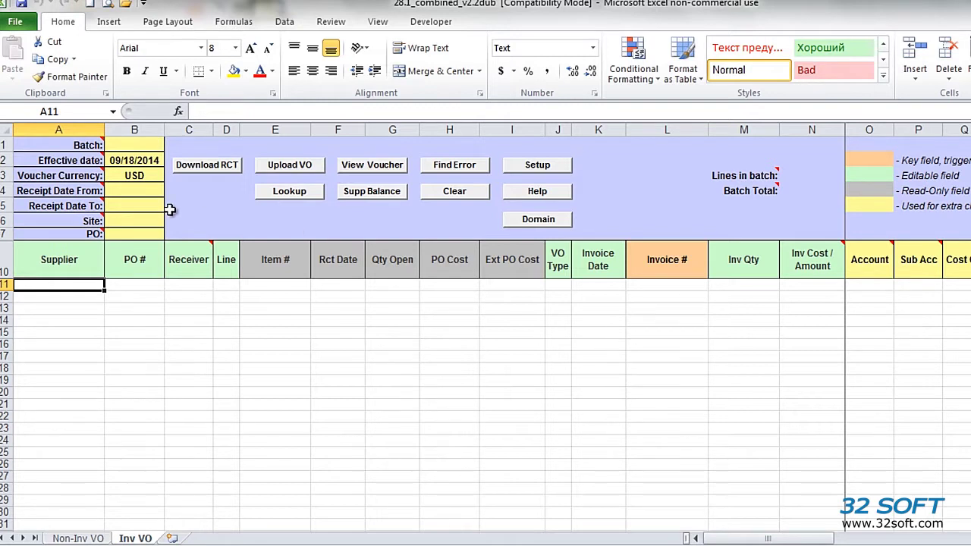
# - Enter receipt dates 01/01/12 and 01/01/15 in B4 and B5 on the Inv VO sheet
pyautogui.click(117, 162)
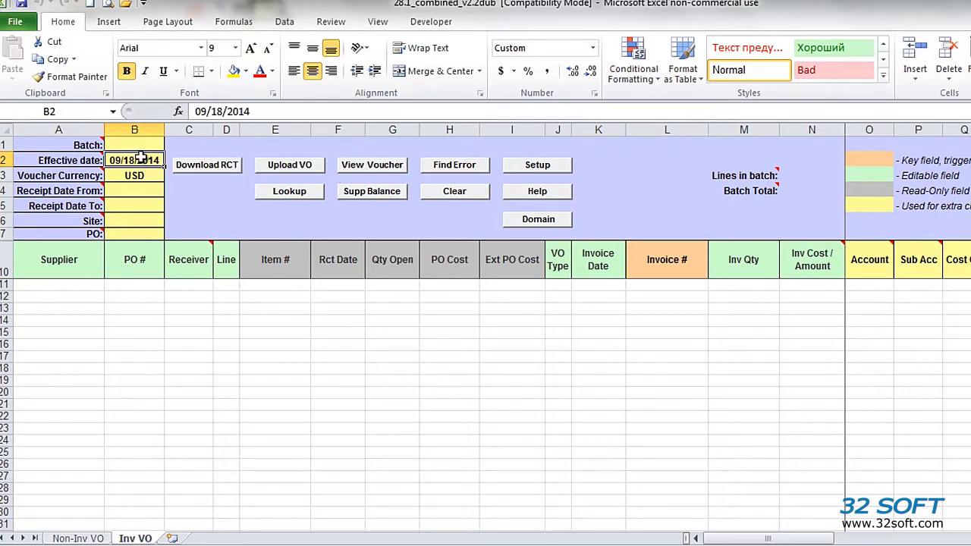
pyautogui.click(140, 188)
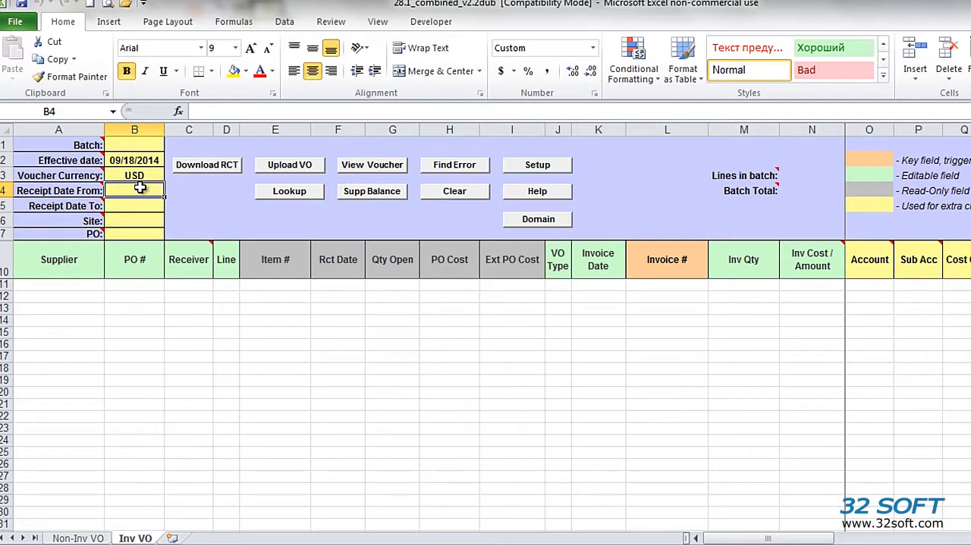
pyautogui.write('01/01/12')
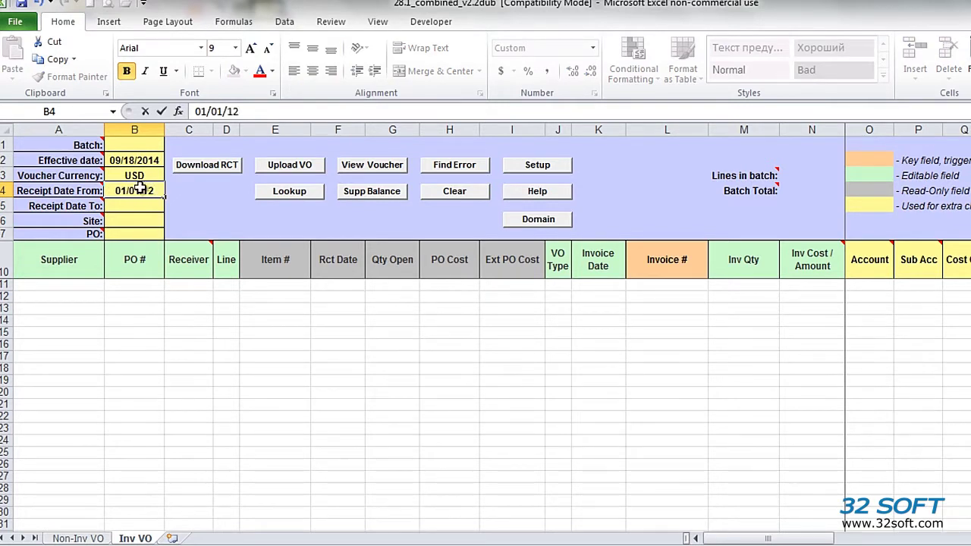
pyautogui.press('Return')
pyautogui.write('01/')
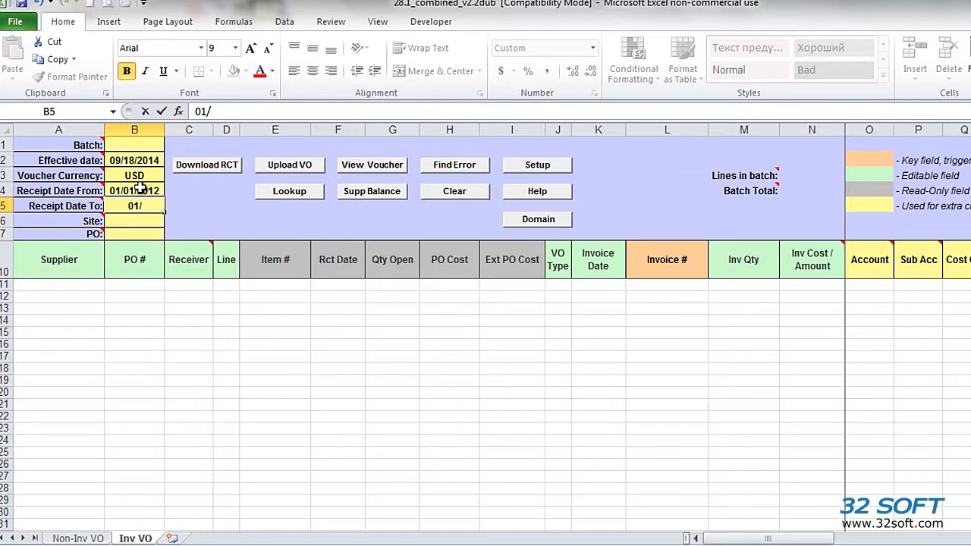
pyautogui.write('01/15')
pyautogui.press('Return')
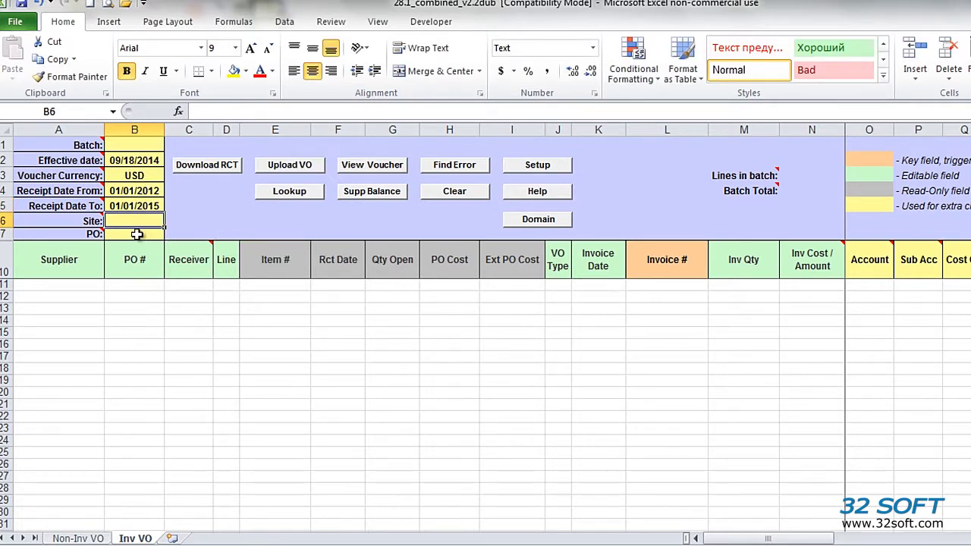
# - Start Download RCT and log in to QAD with the user ID and account password
pyautogui.click(199, 167)
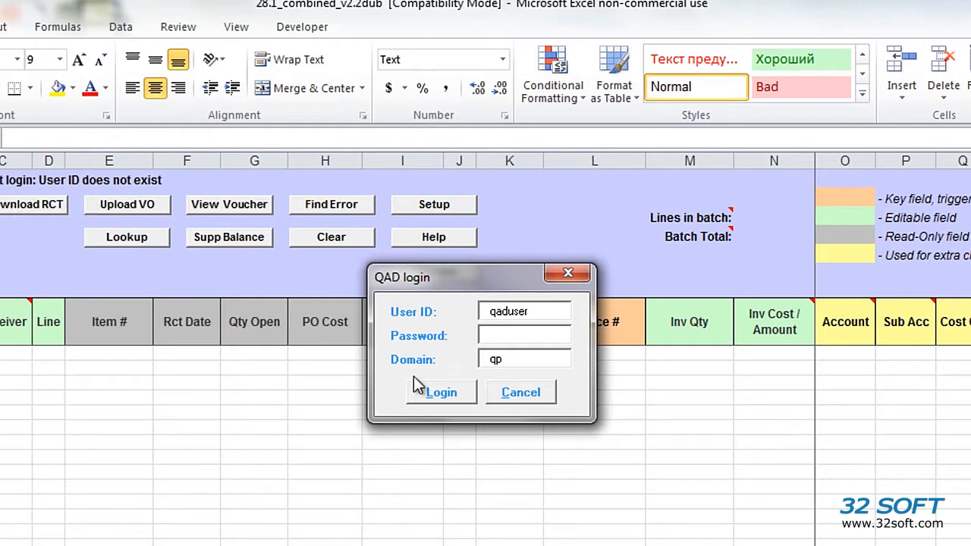
pyautogui.moveTo(528, 311); pyautogui.dragTo(390, 292)
pyautogui.write('os')
pyautogui.click(517, 335)
pyautogui.write('***')
pyautogui.click(441, 392)
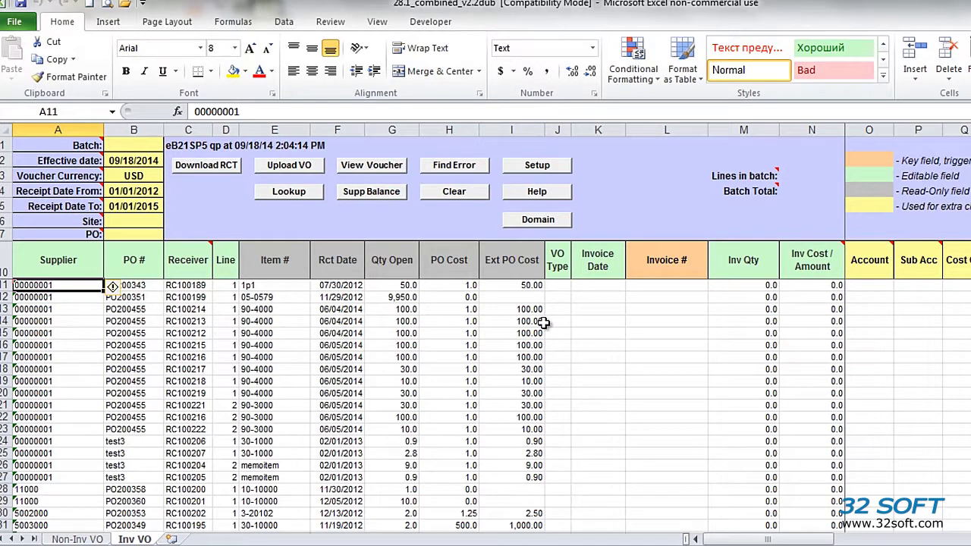
# - Review the downloaded receipts, checking the PO #, Qty Open and Ext PO Cost columns
pyautogui.scroll(-7, 112, 286)
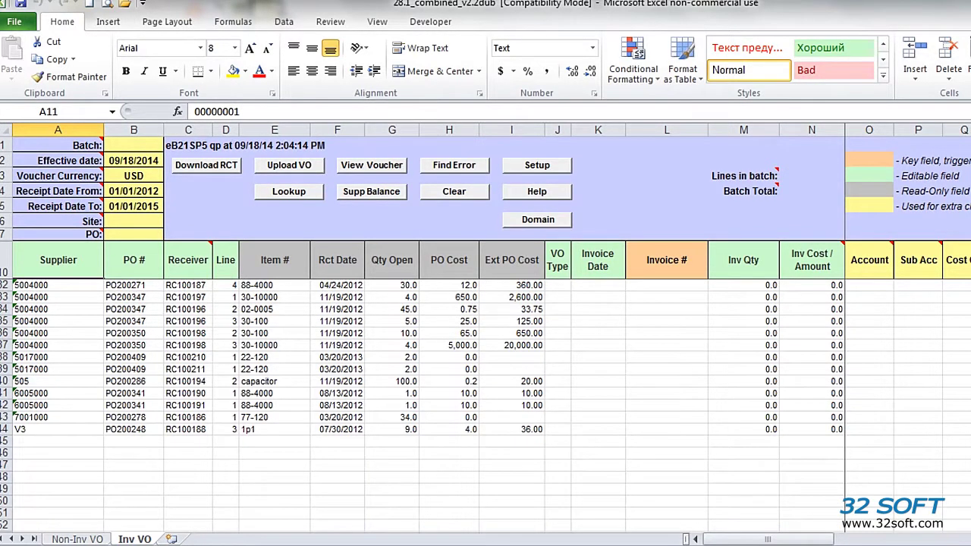
pyautogui.scroll(7, 340, 372)
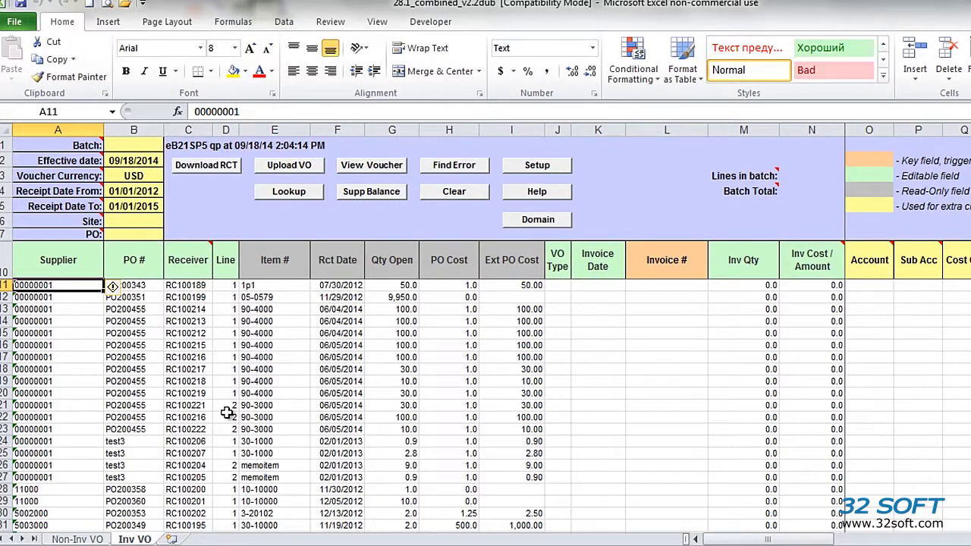
pyautogui.click(146, 270)
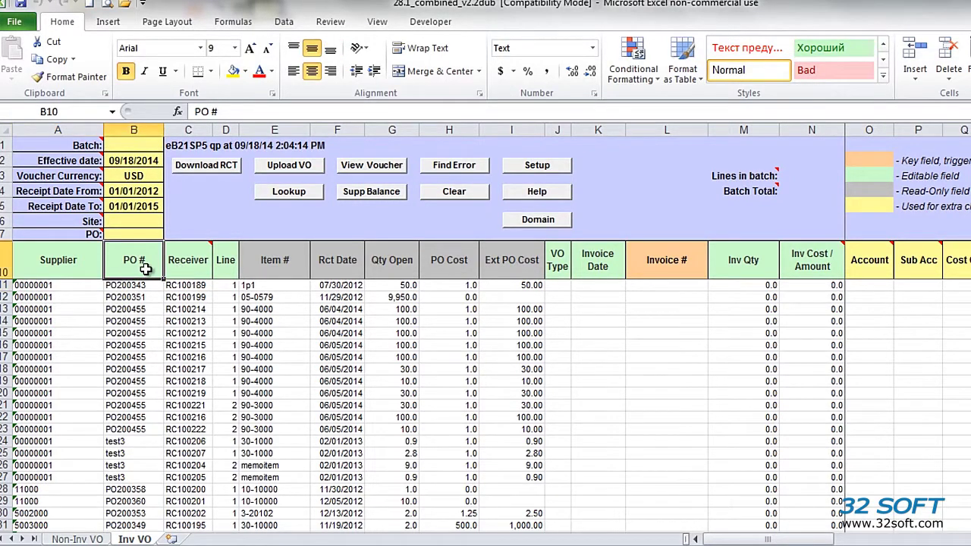
pyautogui.press('Right')
pyautogui.click(387, 266)
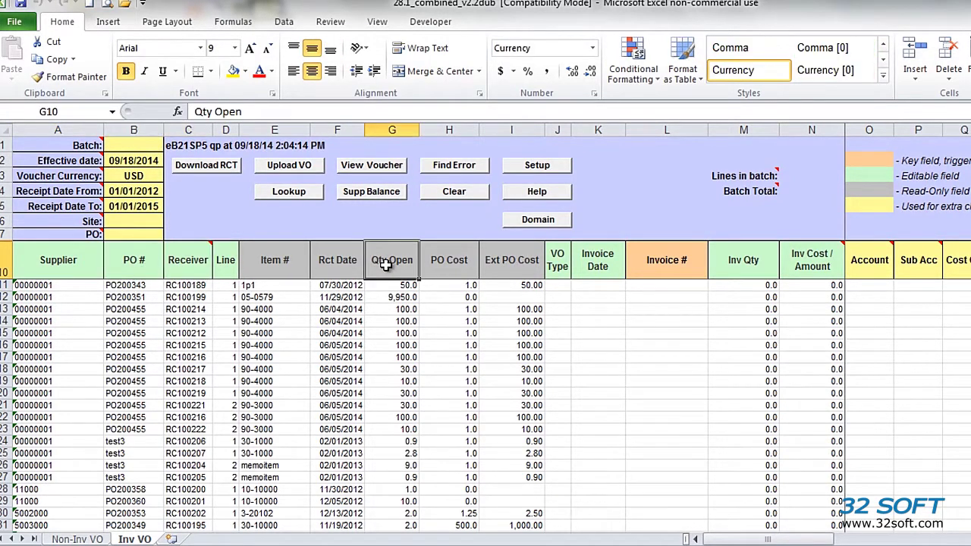
pyautogui.click(515, 264)
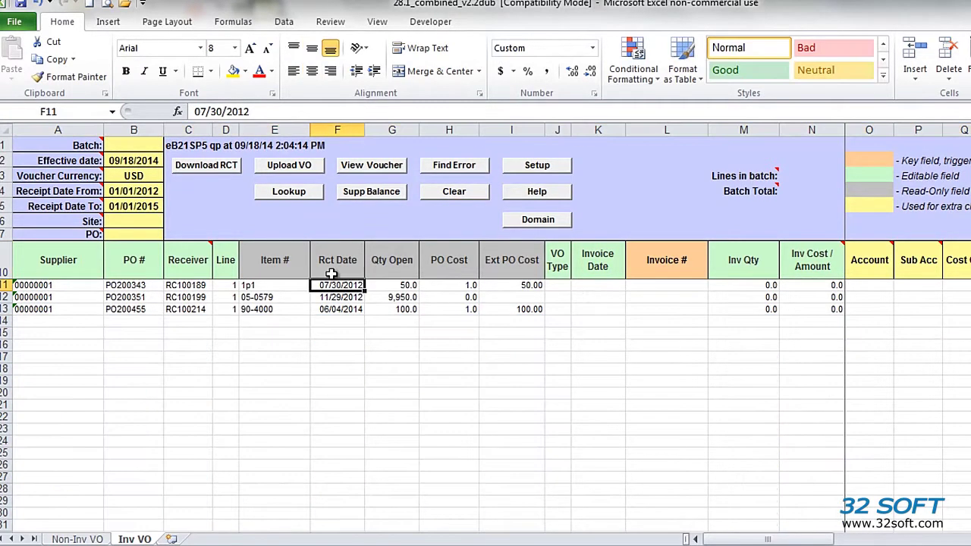
# - Give the three lines invoice numbers testapinv01, testapinv01 and testapinv02
pyautogui.click(603, 285)
pyautogui.click(662, 285)
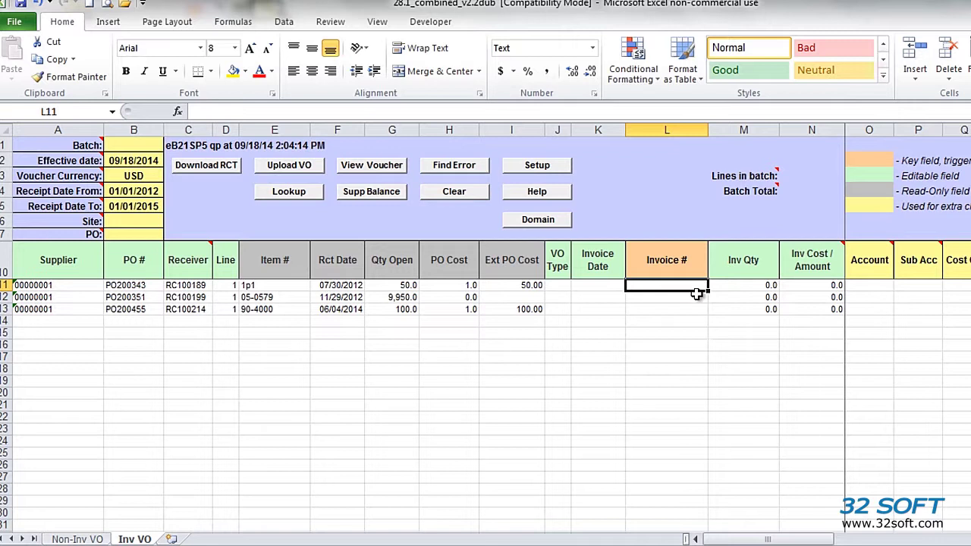
pyautogui.write('testapinv01')
pyautogui.hotkey('ctrl', 'Return')
pyautogui.hotkey('ctrl', 'c')
pyautogui.press('Down')
pyautogui.hotkey('ctrl', 'v')
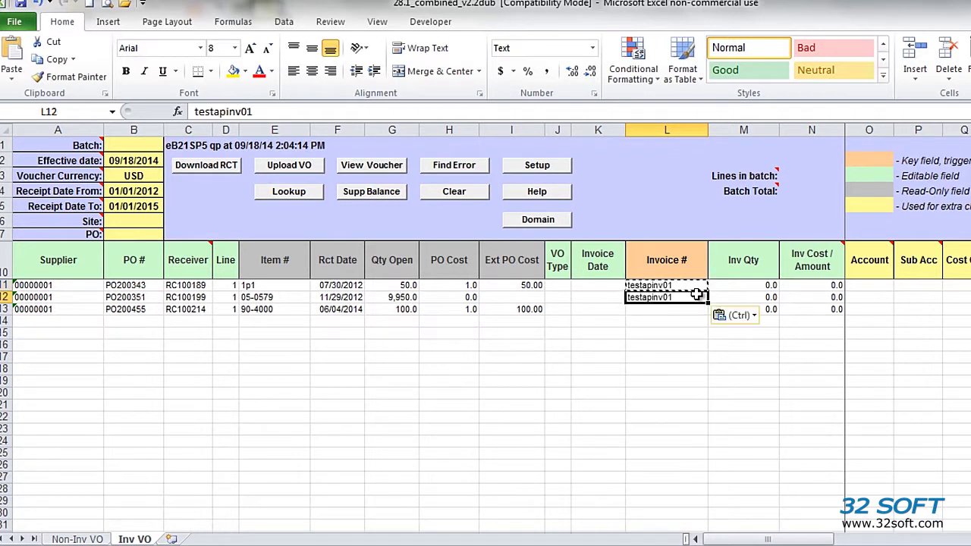
pyautogui.press('Down')
pyautogui.write('testapinv02')
pyautogui.press('Return')
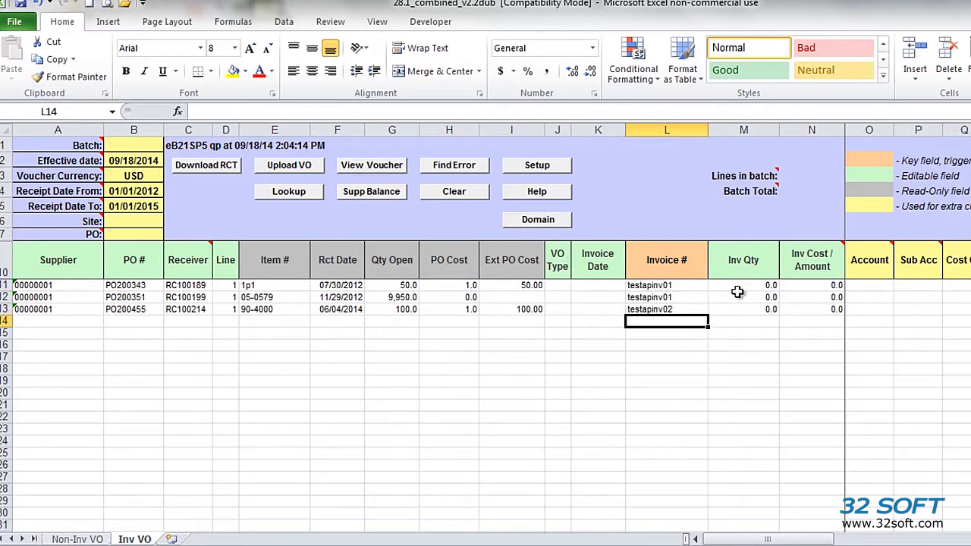
# - Set the first line's invoice quantity to 10 and the second line's cost to 11
pyautogui.click(749, 286)
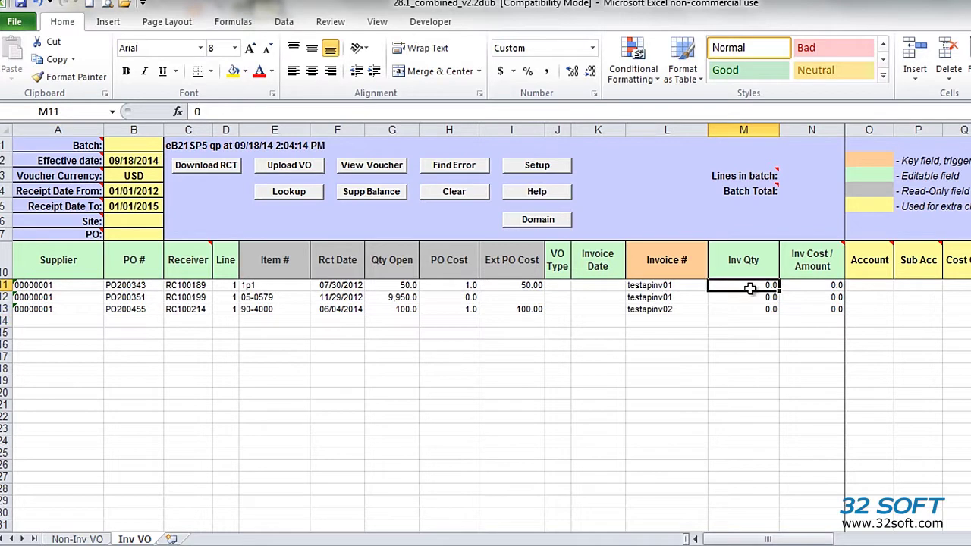
pyautogui.write('10')
pyautogui.press('Tab')
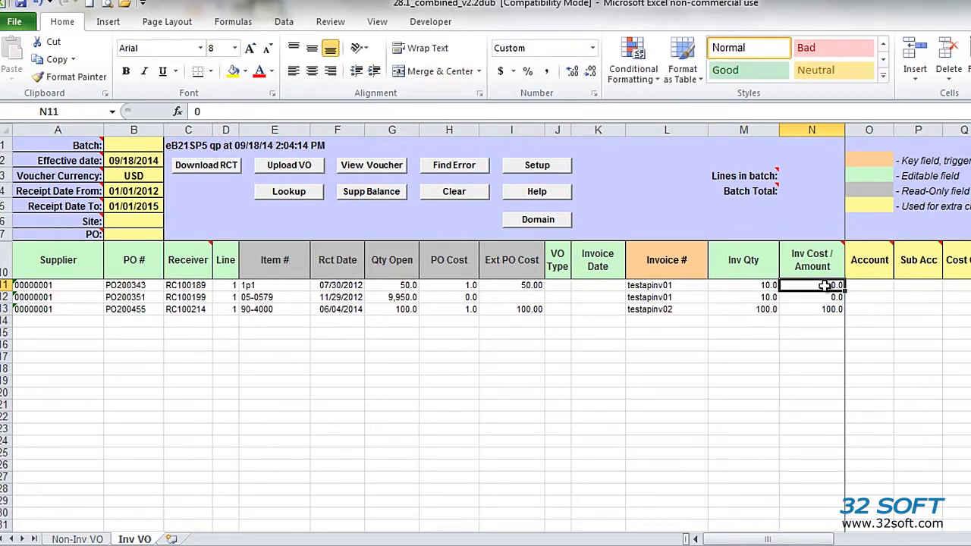
pyautogui.press('Return')
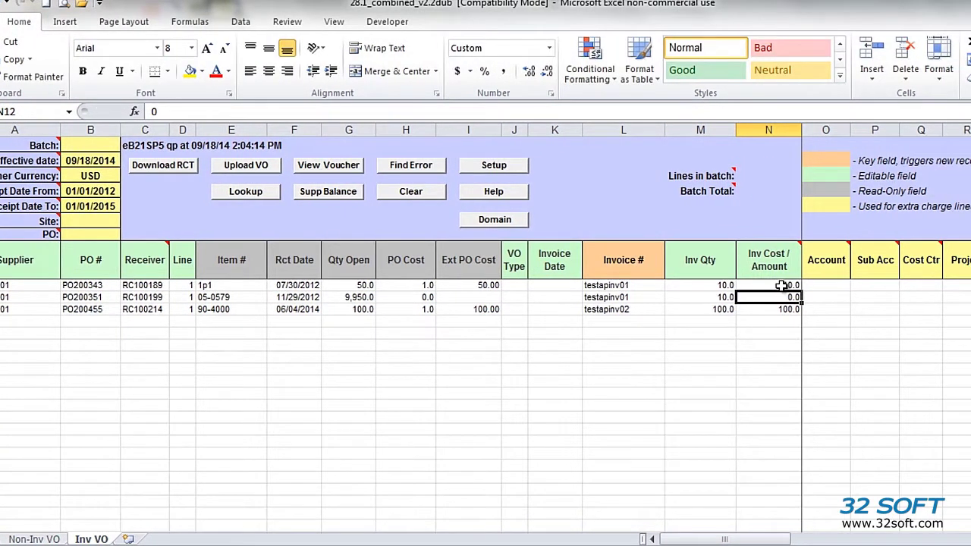
pyautogui.write('11')
pyautogui.press('Return')
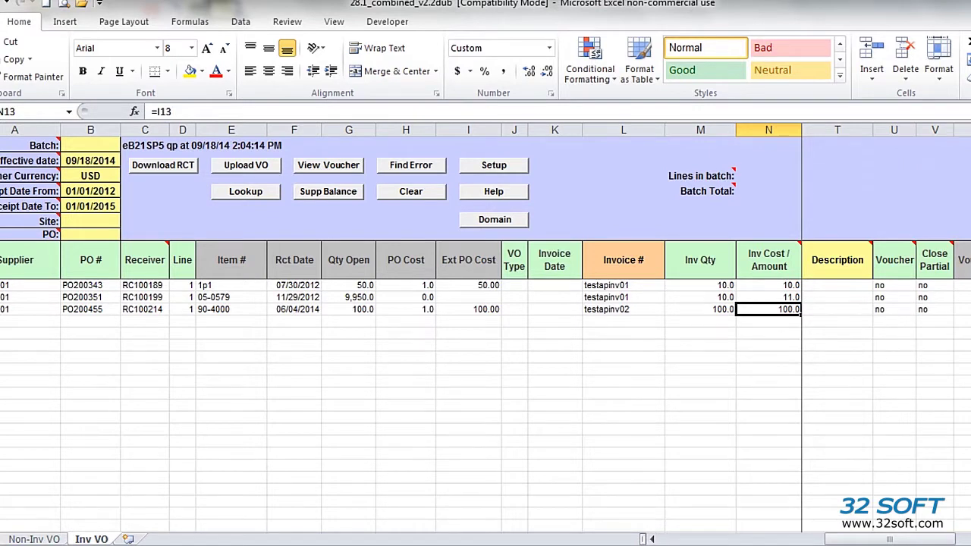
# - Insert a new row above the third line and enter account 50 on it
pyautogui.click(935, 295)
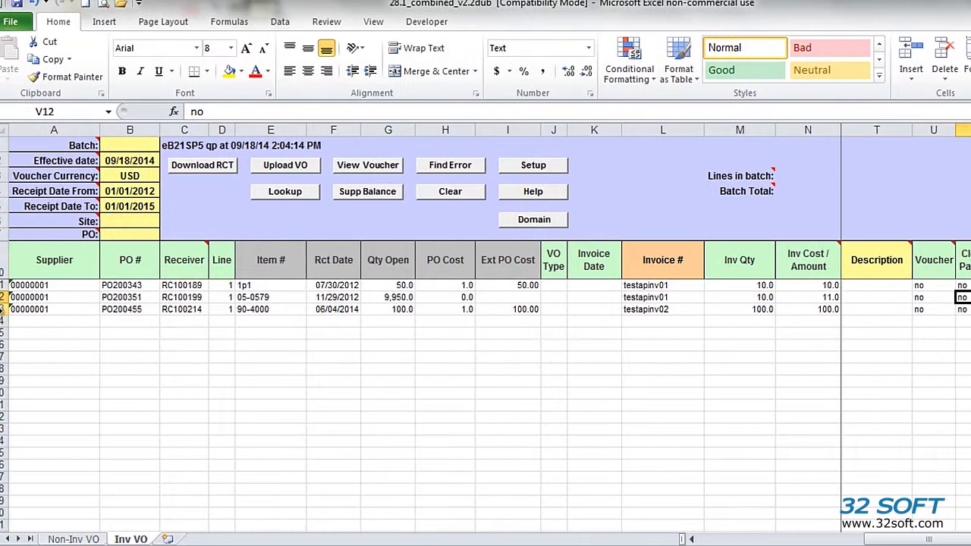
pyautogui.rightClick(3, 309)
pyautogui.click(67, 411)
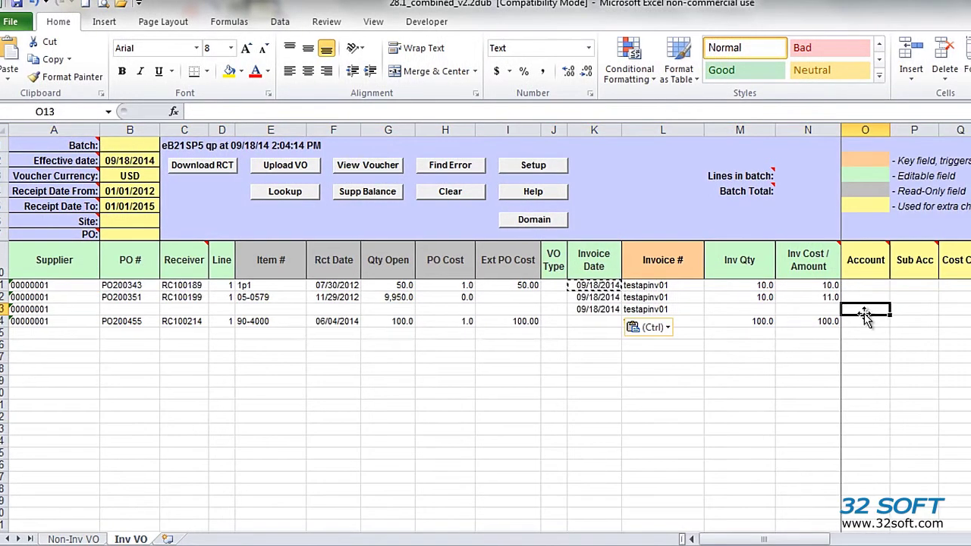
pyautogui.write('50')
pyautogui.press('Return')
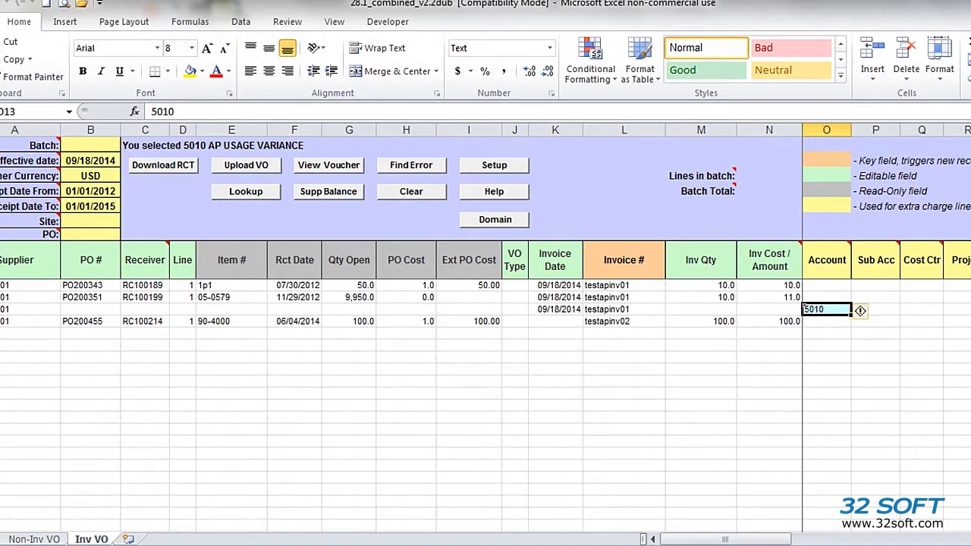
# - Describe the new line as 'freight charges'
pyautogui.hscroll(3, 880, 304)
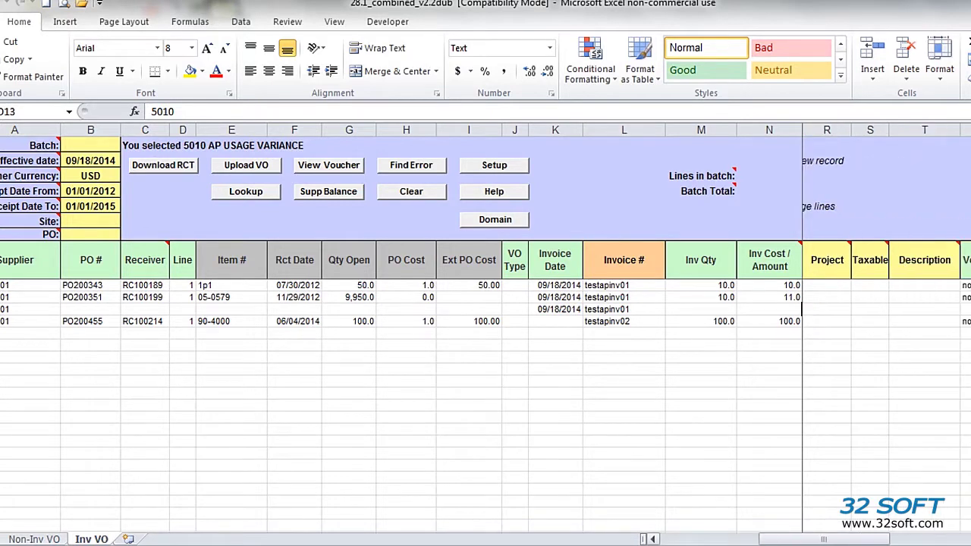
pyautogui.hscroll(1, 879, 311)
pyautogui.click(861, 311)
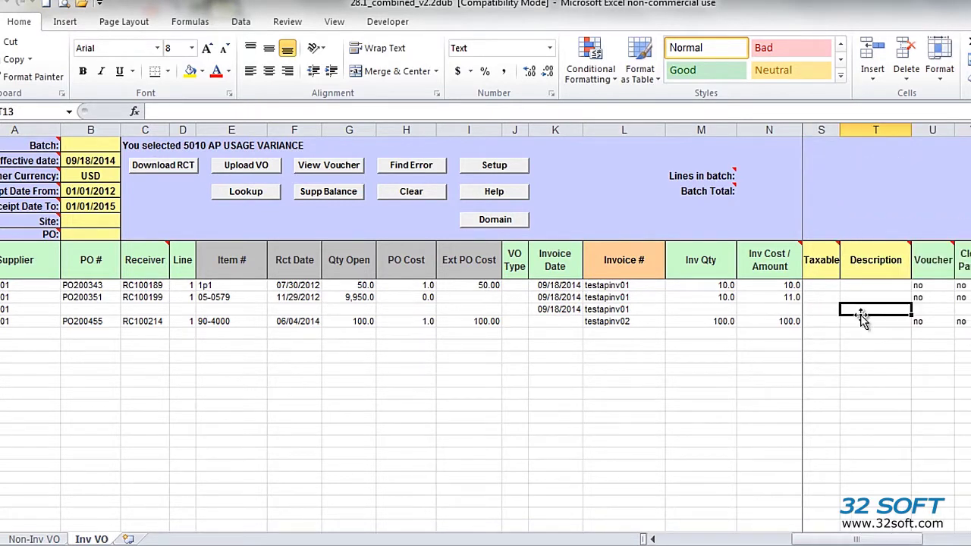
pyautogui.write('freight')
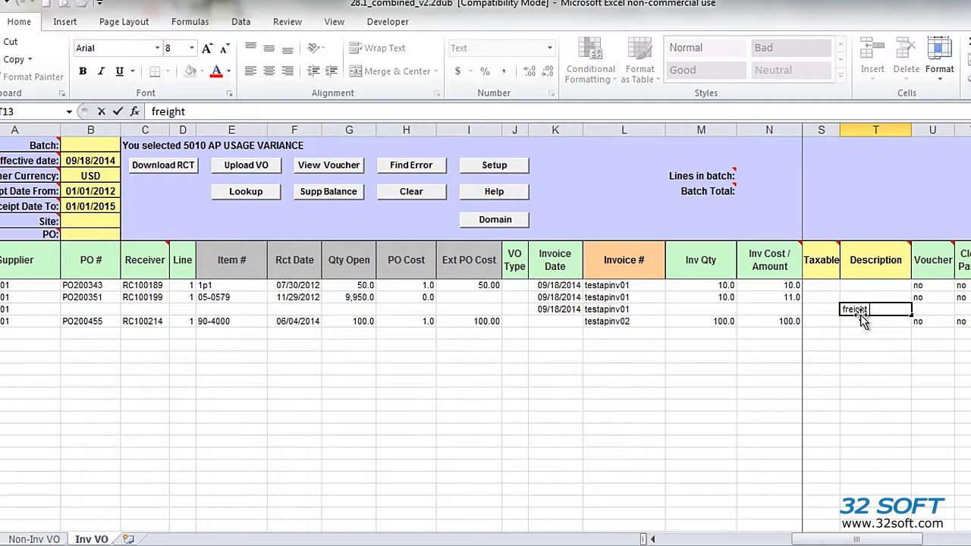
pyautogui.write(' charges')
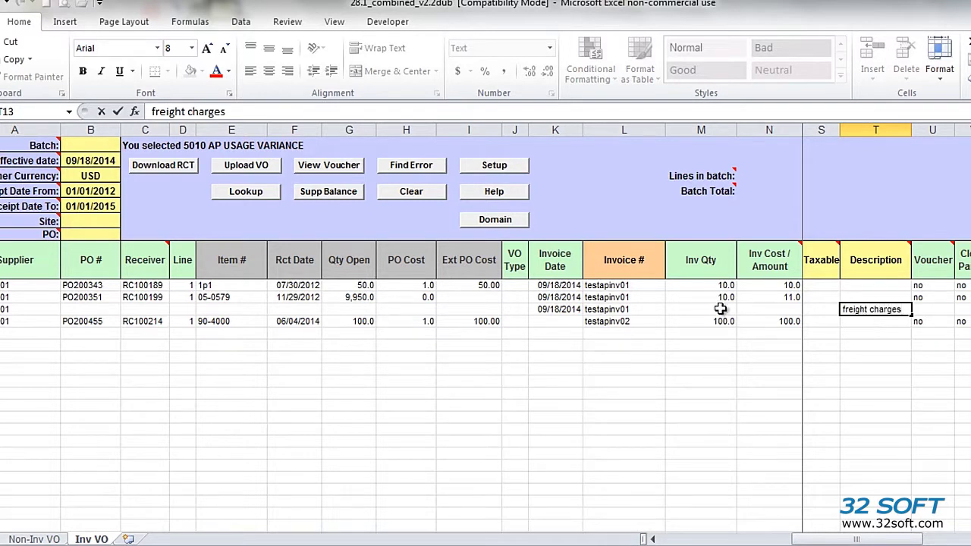
pyautogui.click(720, 310)
# - Set the Voucher column to yes on all four lines
pyautogui.moveTo(922, 285); pyautogui.dragTo(929, 317)
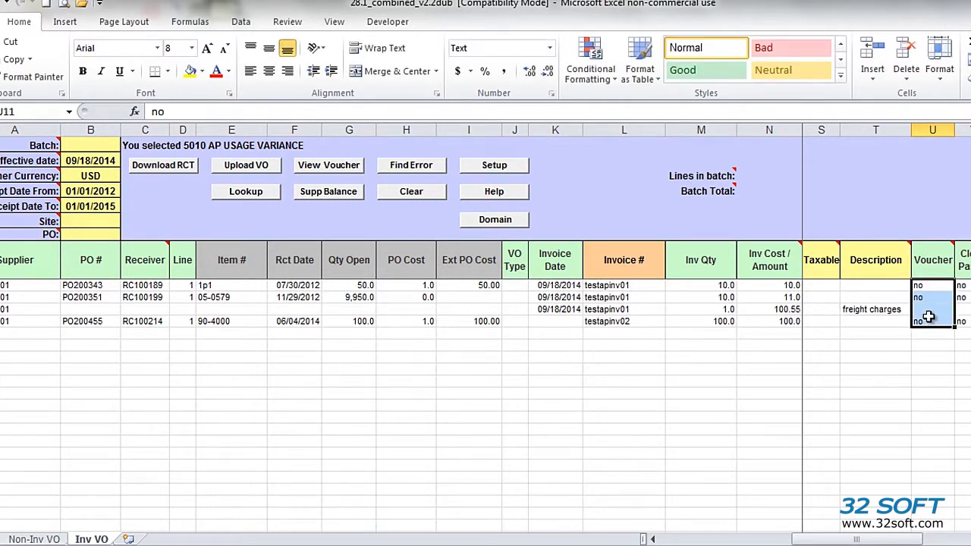
pyautogui.write('yes')
pyautogui.hotkey('ctrl', 'Return')
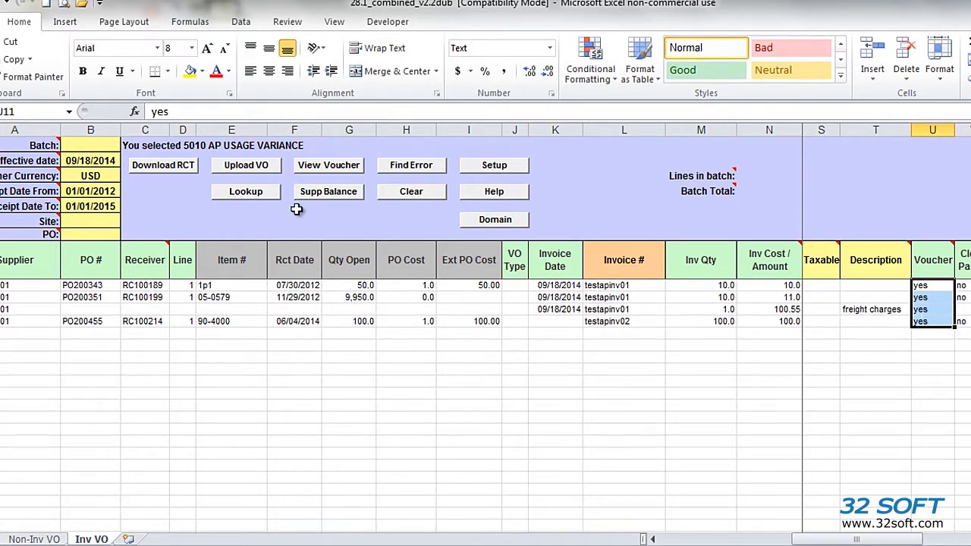
# - Try the upload, dismiss the No Invoice Date warning, and enter 09/18/2014 for testapinv02
pyautogui.click(247, 166)
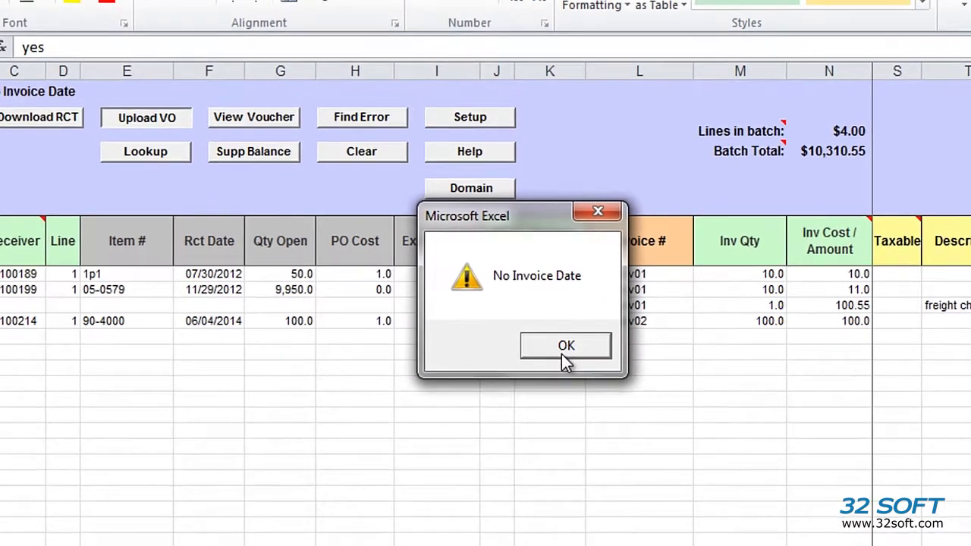
pyautogui.click(567, 340)
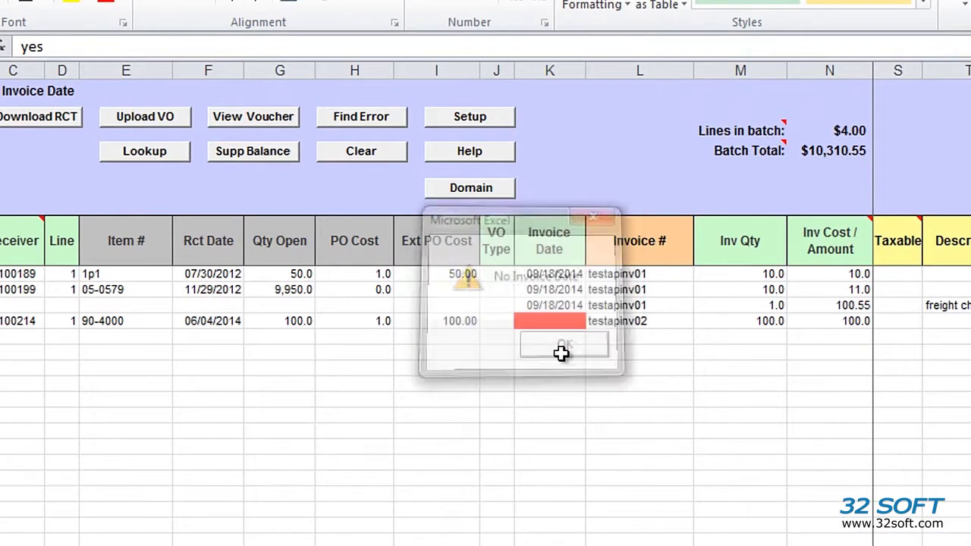
pyautogui.moveTo(545, 327)
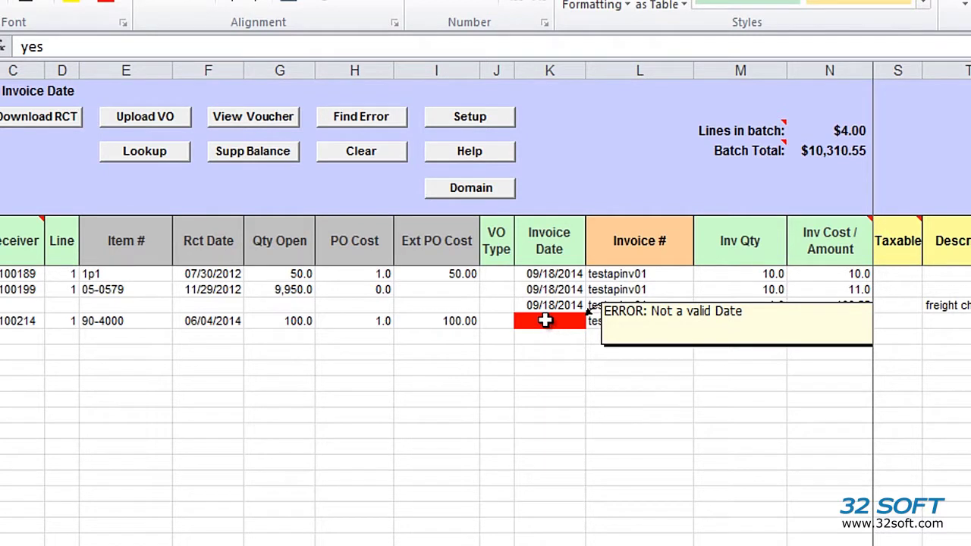
pyautogui.click(546, 320)
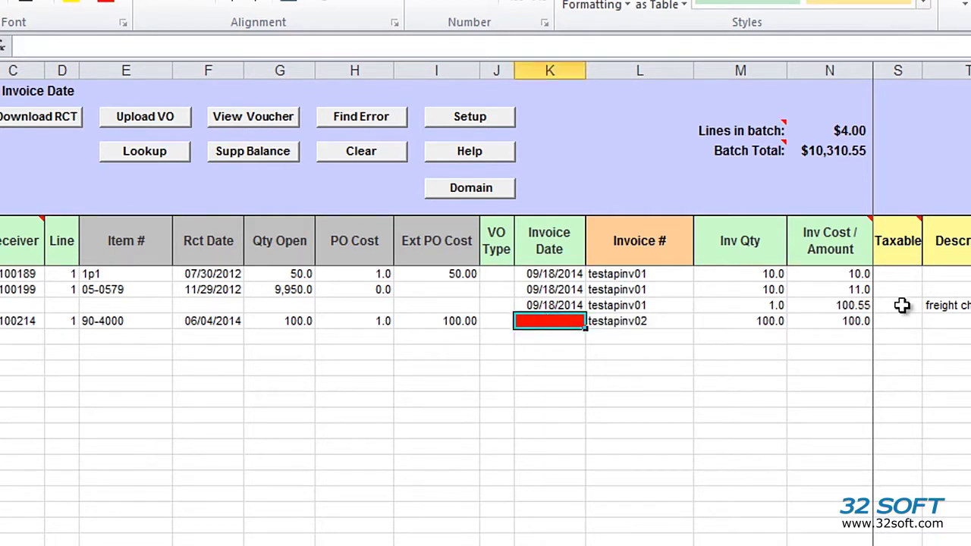
pyautogui.write('09/18')
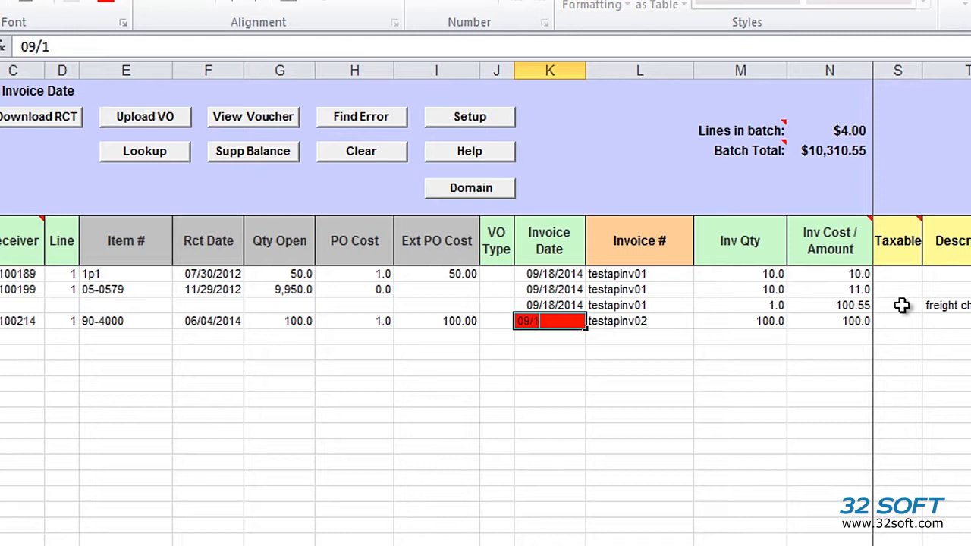
pyautogui.write('/2014')
pyautogui.press('Return')
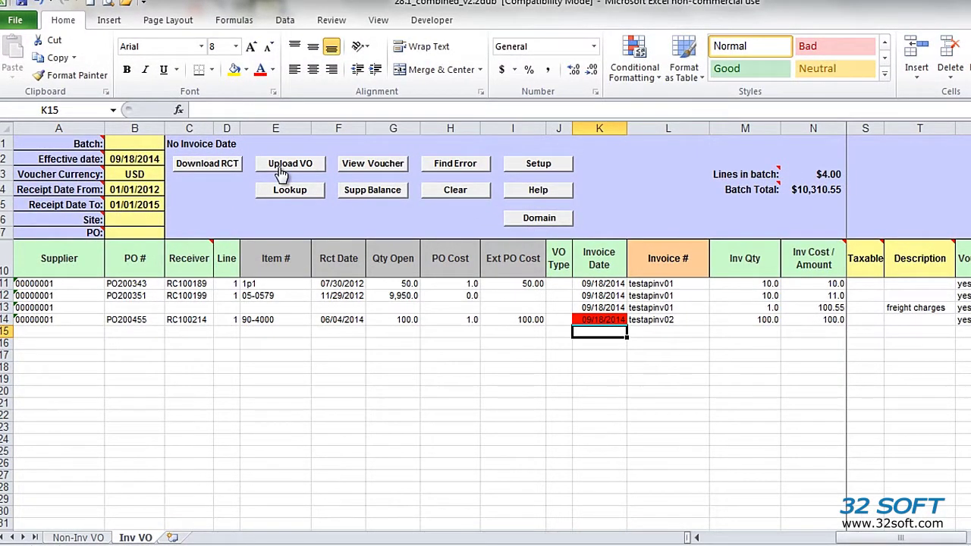
# - Re-upload as batch 1105, check voucher numbers 1091 and 1092, and open 1091's register
pyautogui.click(282, 169)
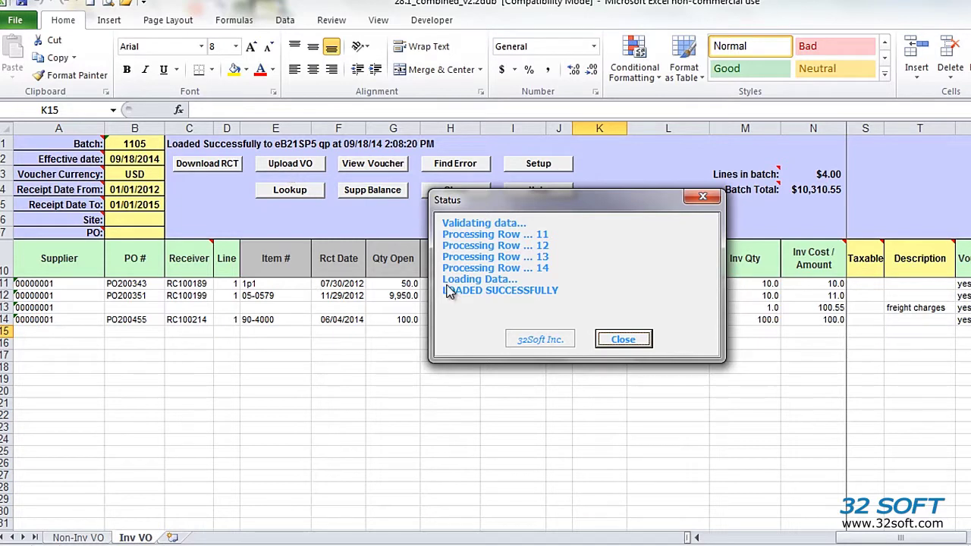
pyautogui.click(639, 340)
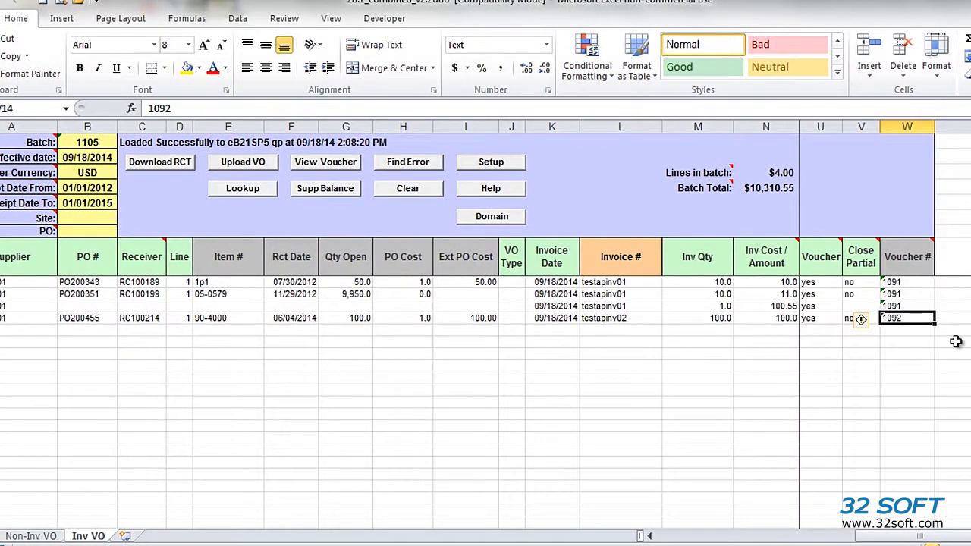
pyautogui.click(911, 282)
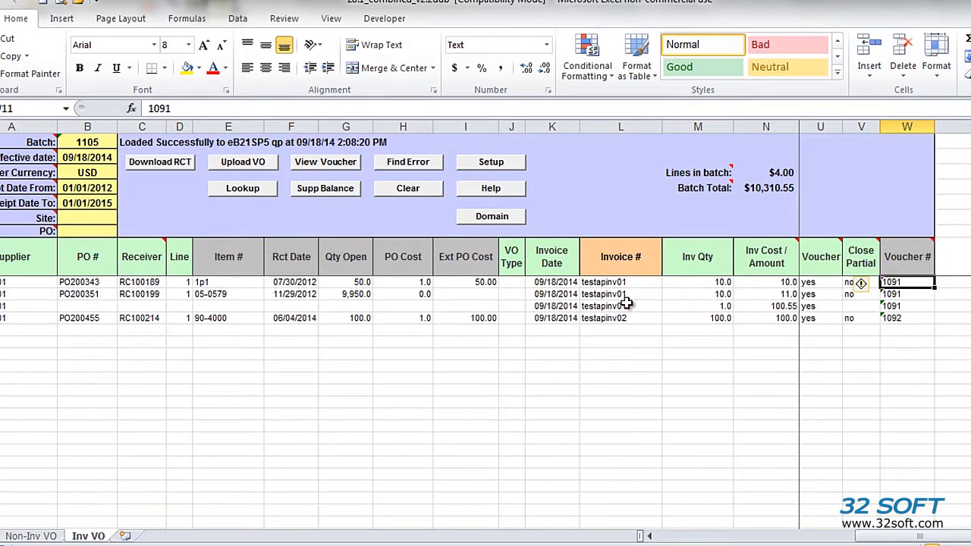
pyautogui.click(349, 162)
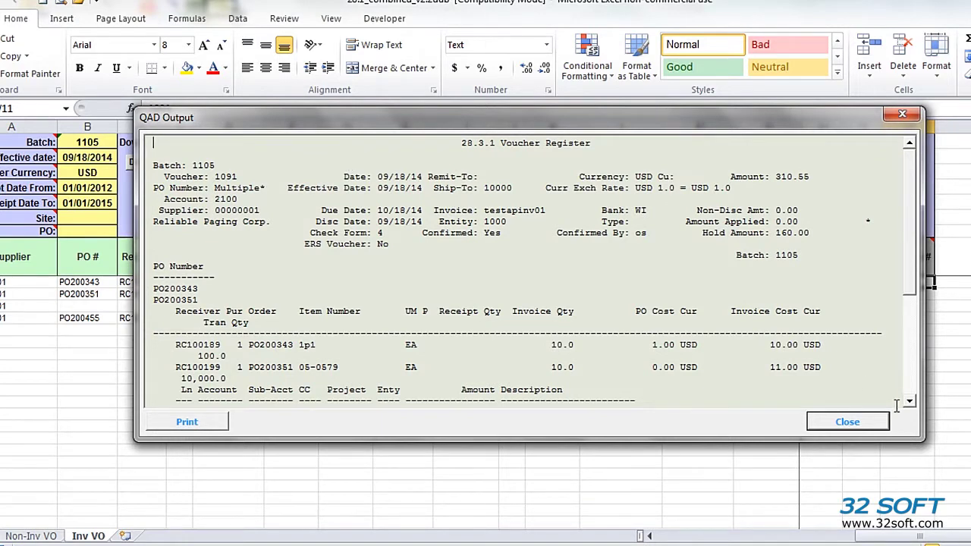
pyautogui.click(909, 401)
pyautogui.click(909, 402)
pyautogui.click(910, 401)
pyautogui.click(909, 402)
pyautogui.click(909, 402)
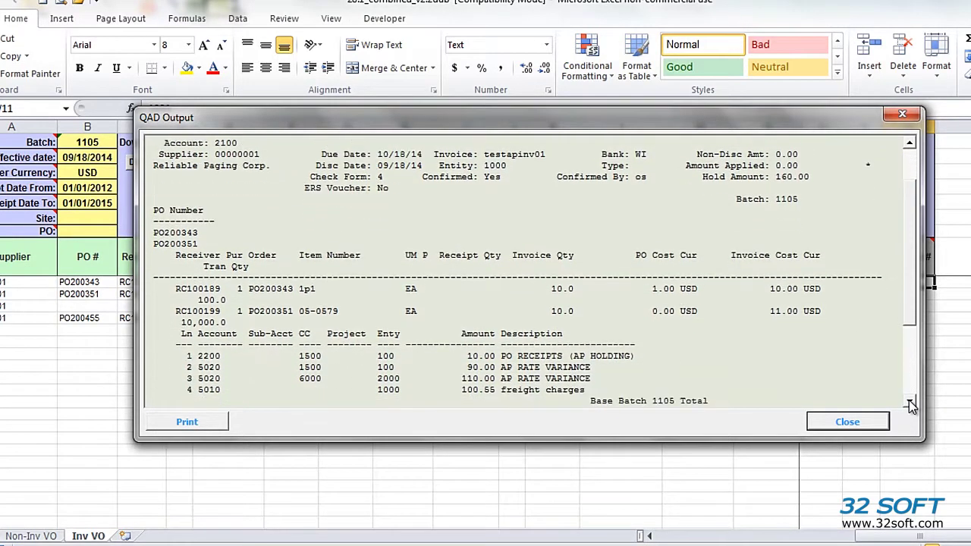
pyautogui.click(910, 401)
pyautogui.click(910, 401)
pyautogui.click(909, 401)
pyautogui.click(909, 401)
pyautogui.click(909, 401)
pyautogui.click(847, 424)
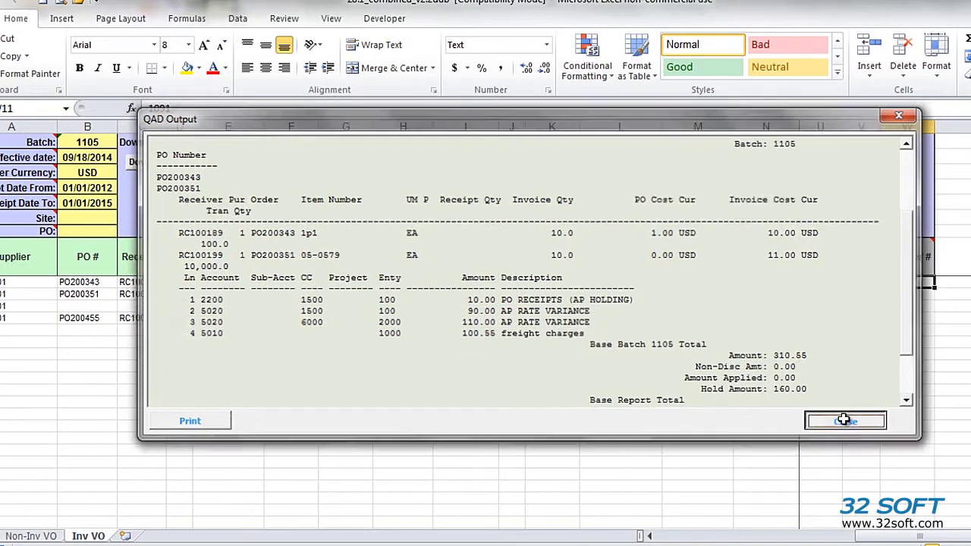
pyautogui.click(915, 316)
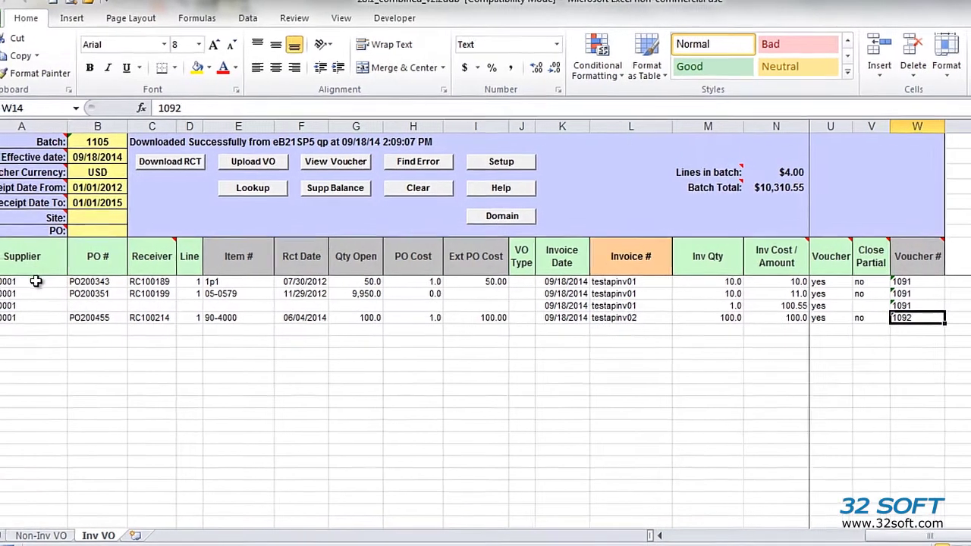
pyautogui.click(27, 282)
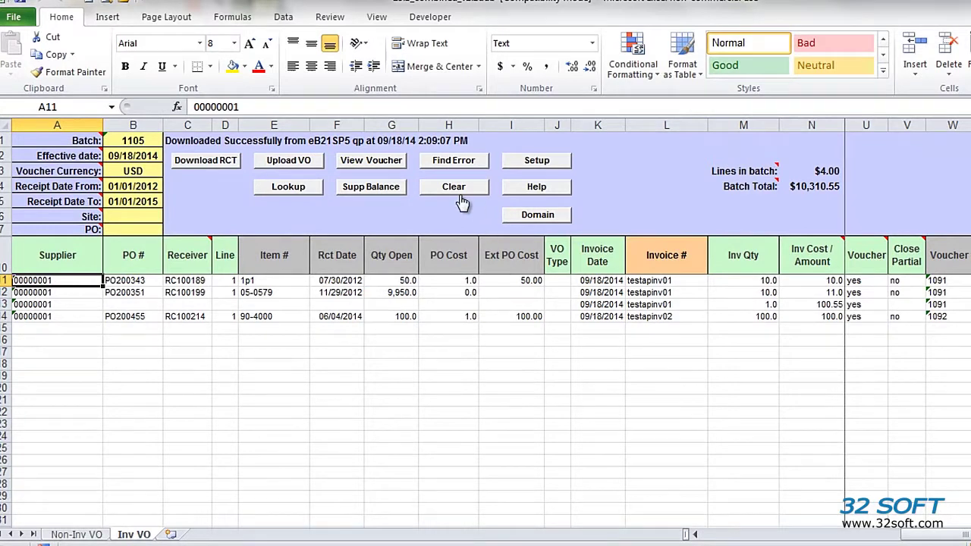
pyautogui.click(376, 190)
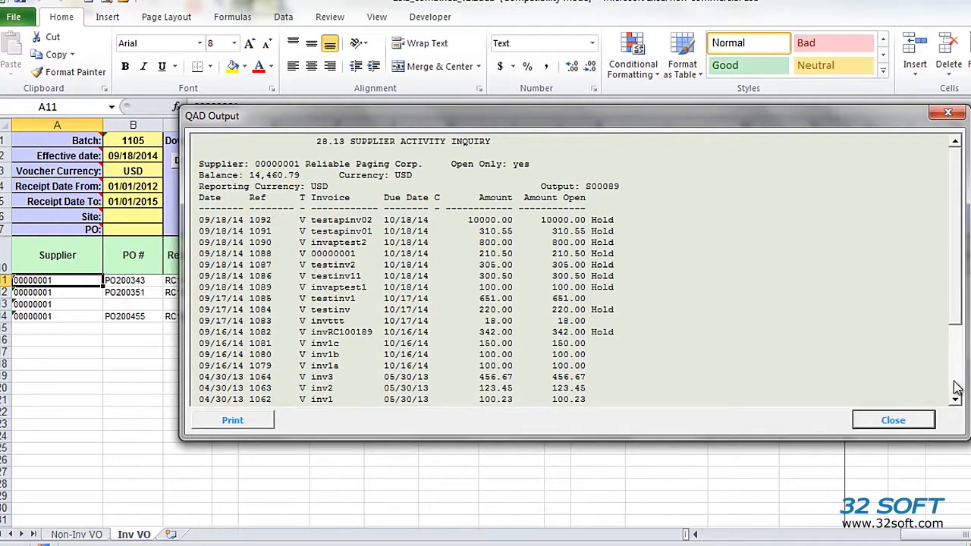
pyautogui.click(956, 387)
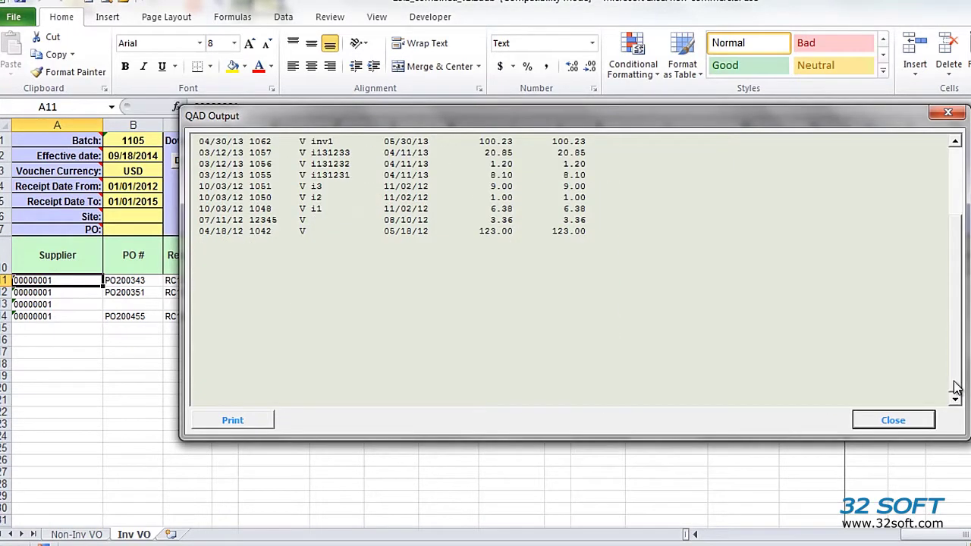
pyautogui.click(954, 174)
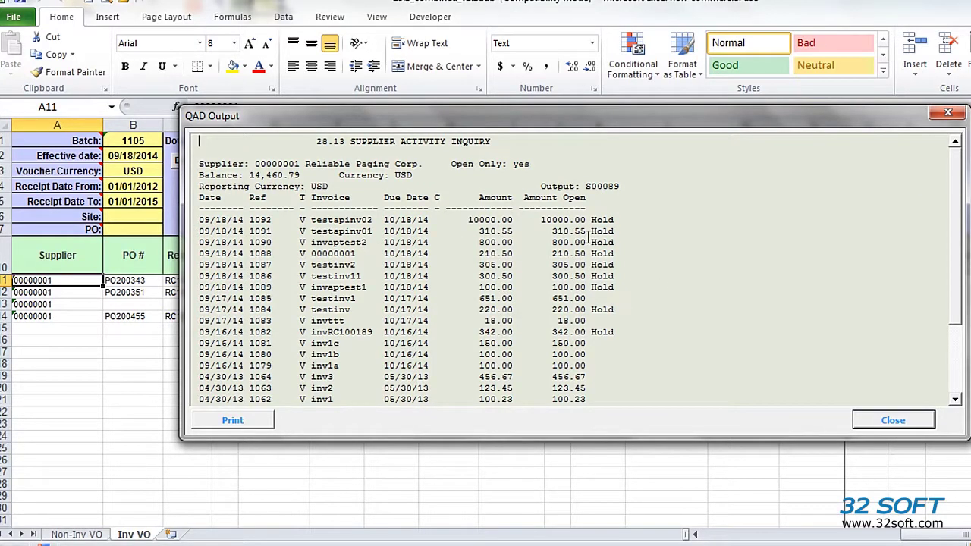
pyautogui.moveTo(628, 234); pyautogui.dragTo(186, 220)
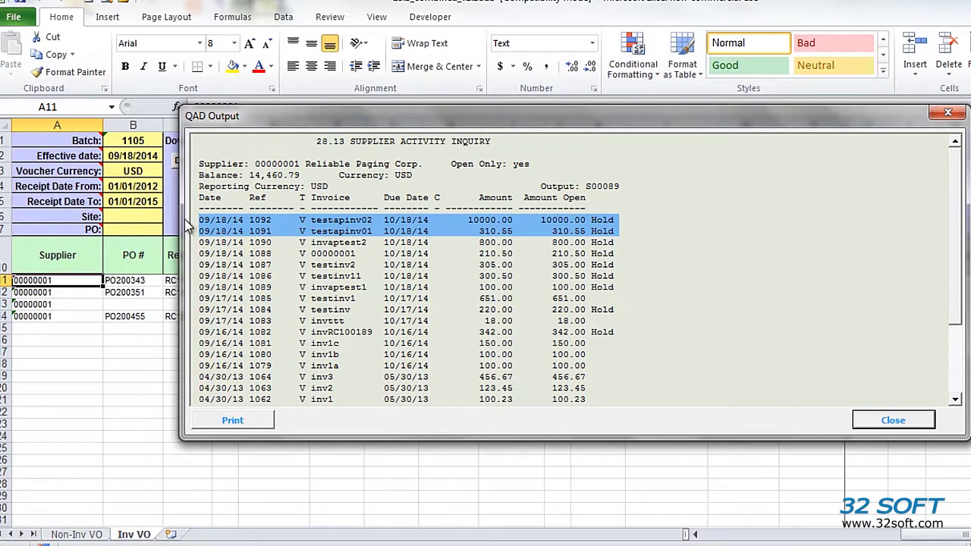
pyautogui.click(910, 422)
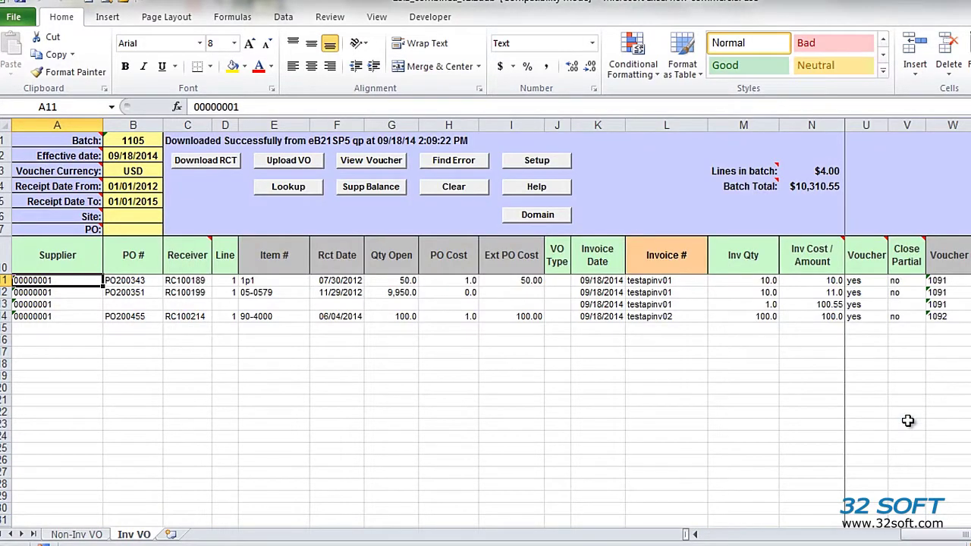
# - Clear the sheet, look up supplier '001' and choose 00000001 Reliable Paging Corp. for the first row
pyautogui.click(463, 189)
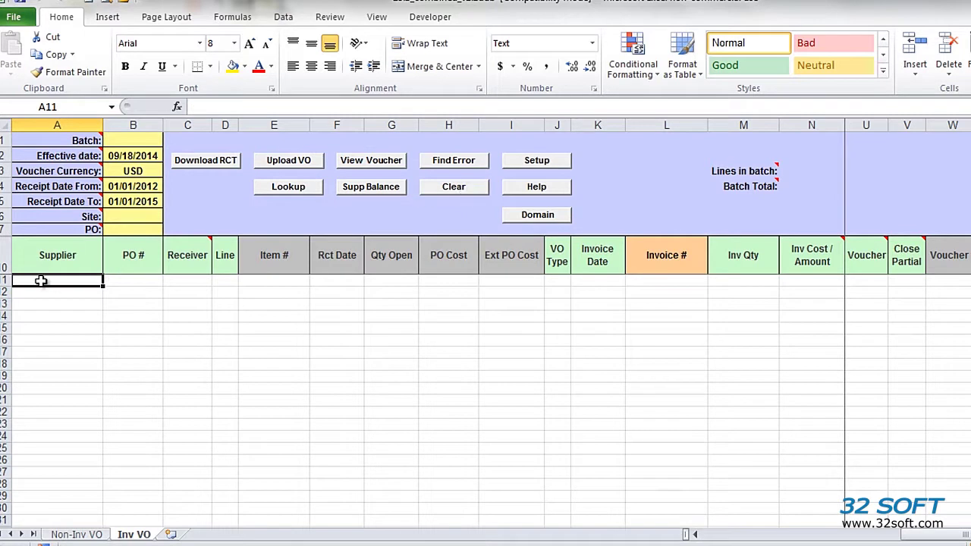
pyautogui.write('0')
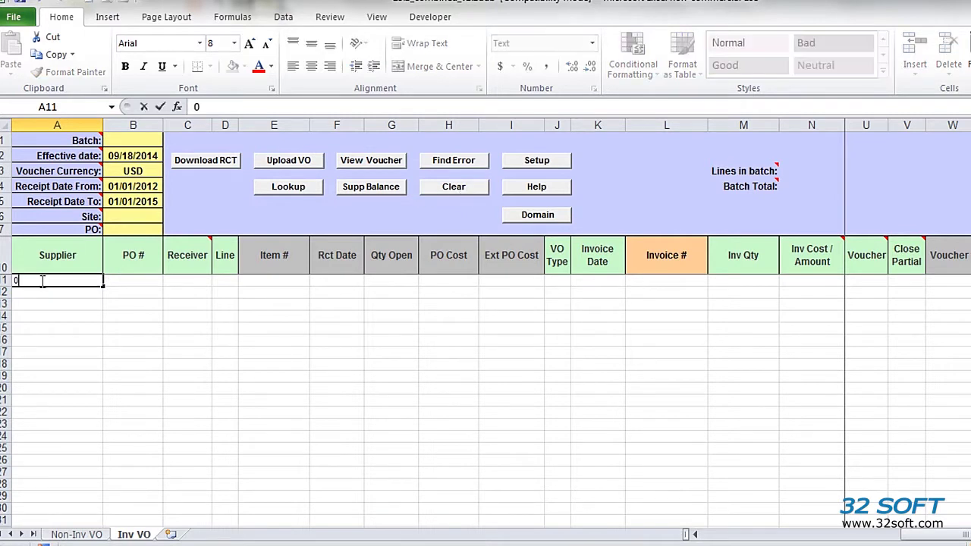
pyautogui.write('01')
pyautogui.press('Return')
pyautogui.click(39, 280)
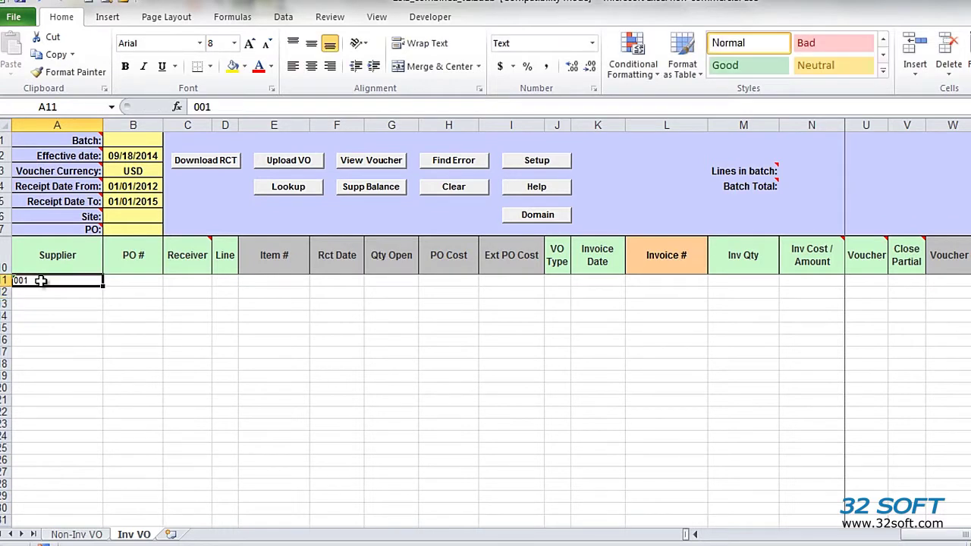
pyautogui.click(282, 190)
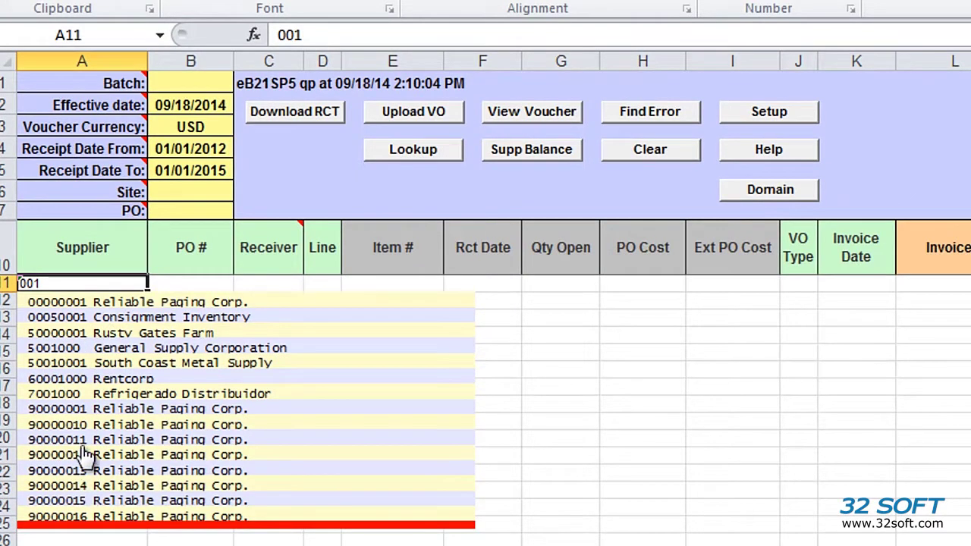
pyautogui.click(68, 304)
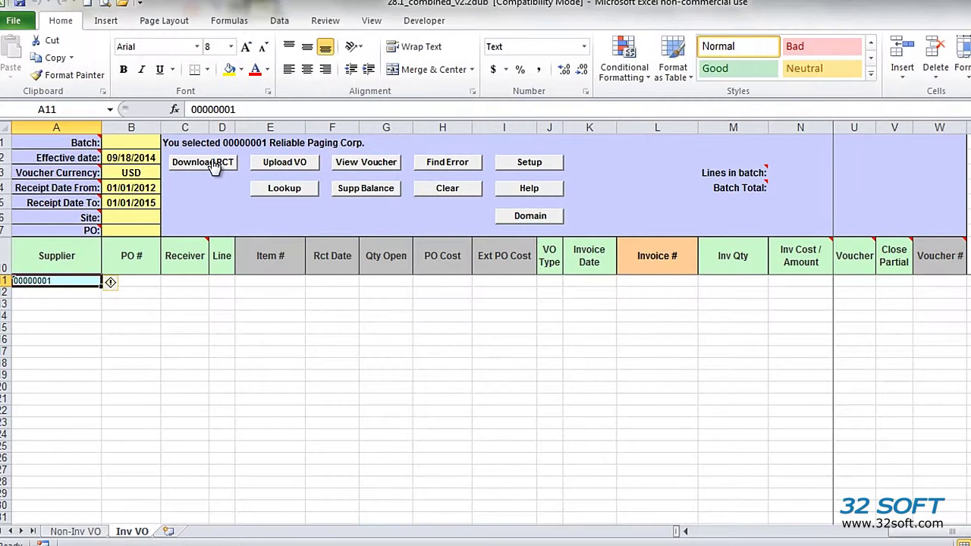
# - Download supplier 00000001's receipts, then enter supplier 5002 in A27 to add more receipt rows
pyautogui.click(212, 163)
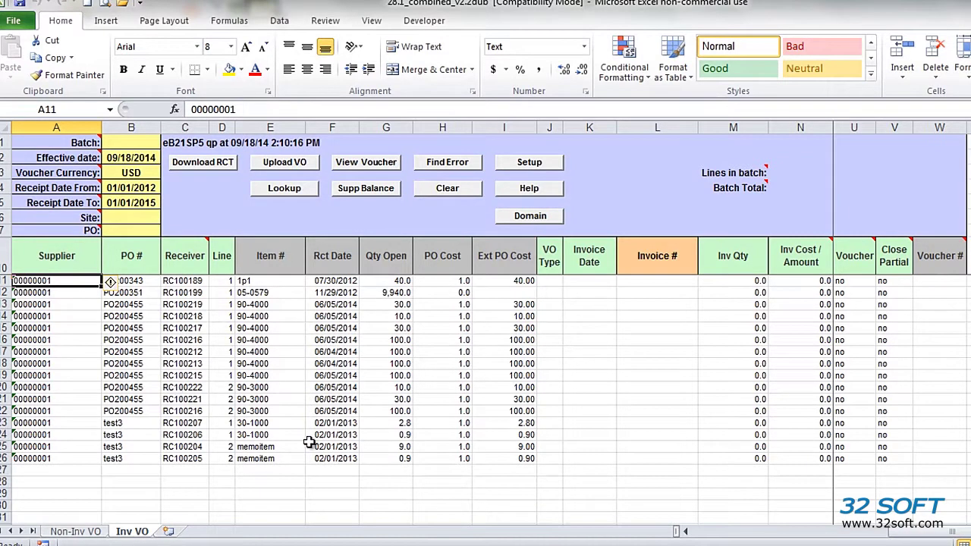
pyautogui.click(66, 468)
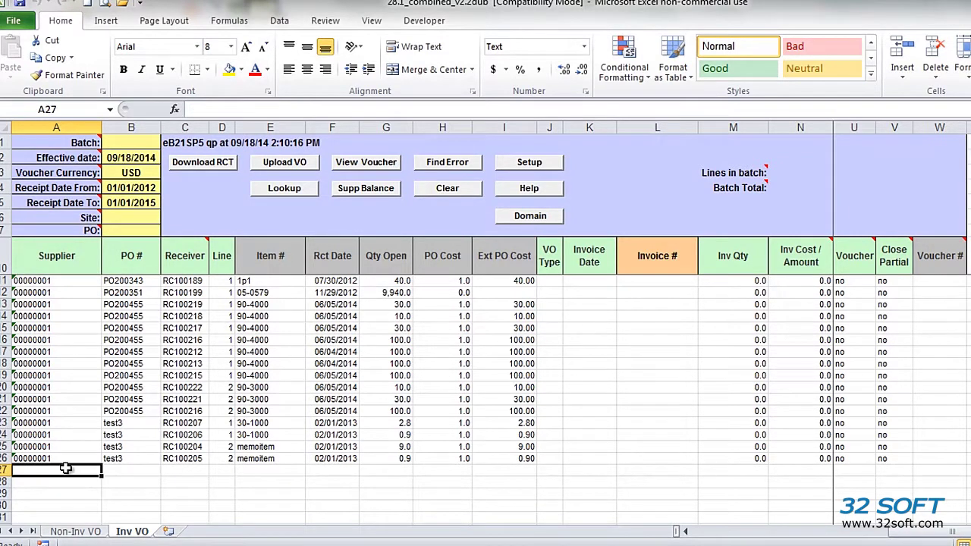
pyautogui.write('500')
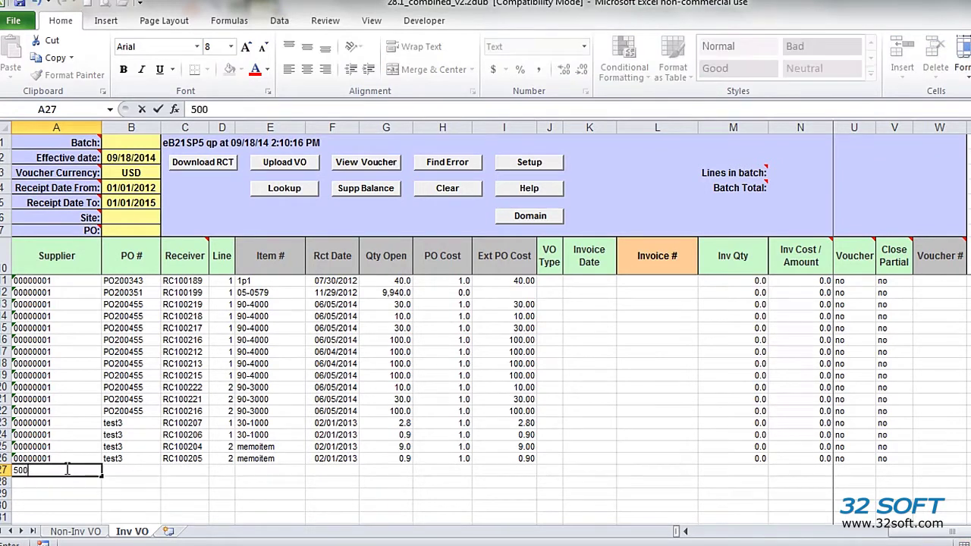
pyautogui.write('2')
pyautogui.press('Return')
pyautogui.click(66, 468)
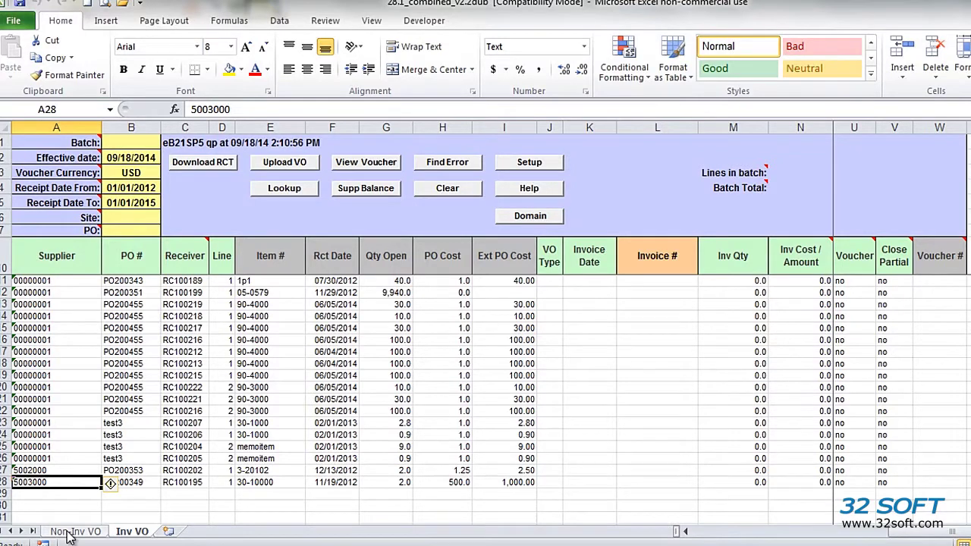
# - Go to the Non-Inv VO sheet and select cell A11 for the supplier
pyautogui.click(75, 531)
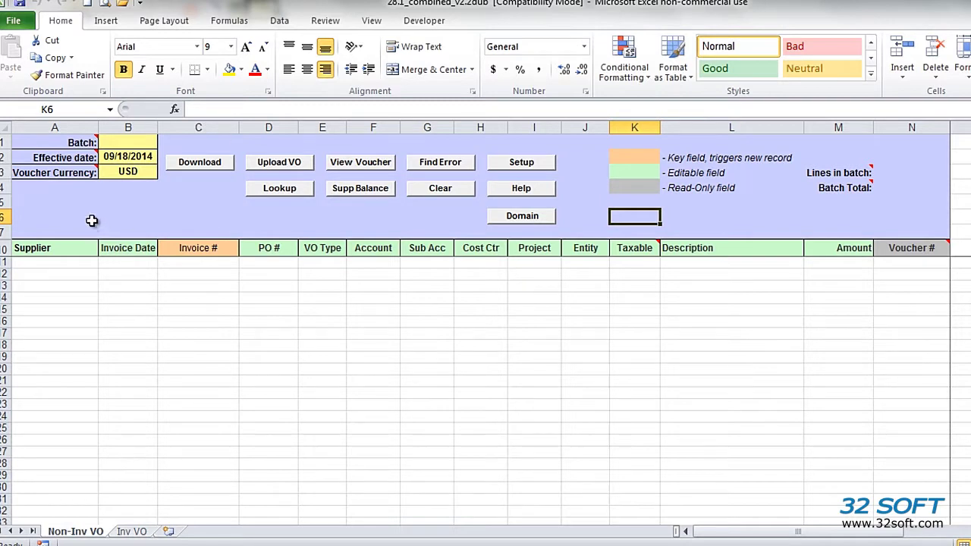
pyautogui.click(66, 262)
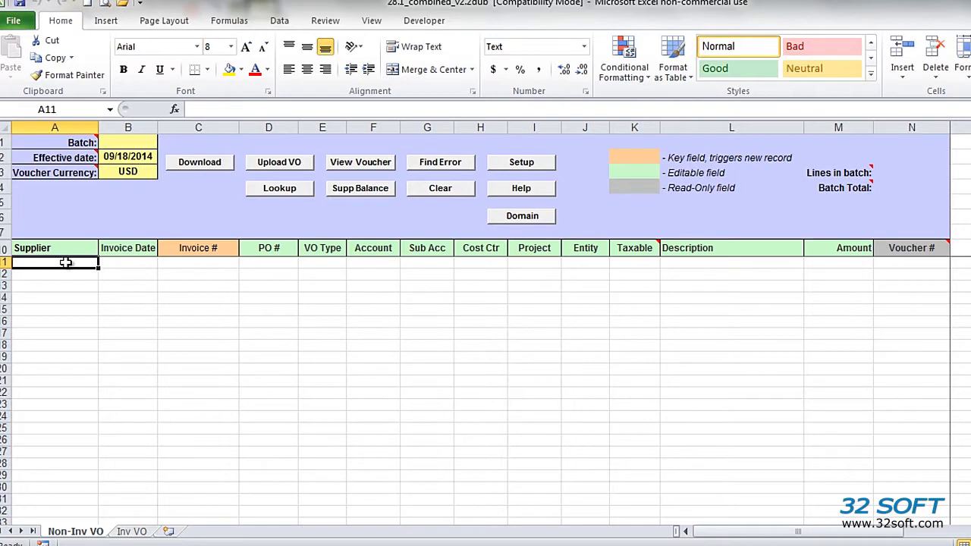
# - Enter 001 in A11 and look it up to pick supplier 00000001 Reliable Paging Corp
pyautogui.write('001')
pyautogui.press('Return')
pyautogui.click(66, 262)
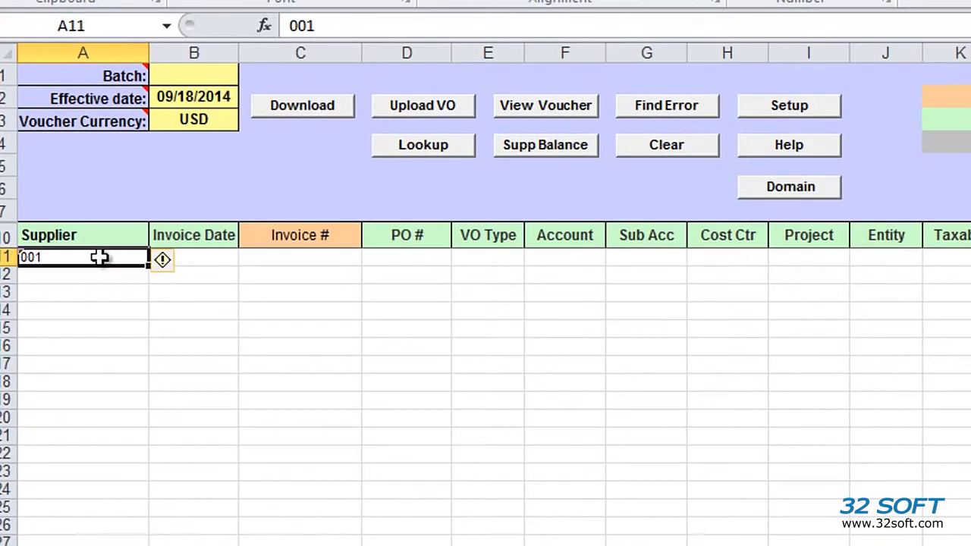
pyautogui.click(430, 145)
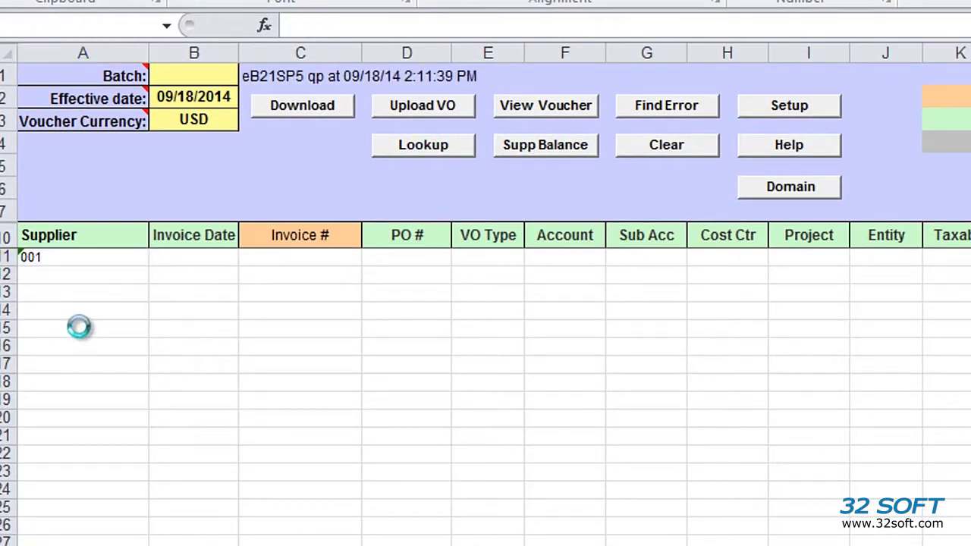
pyautogui.click(61, 278)
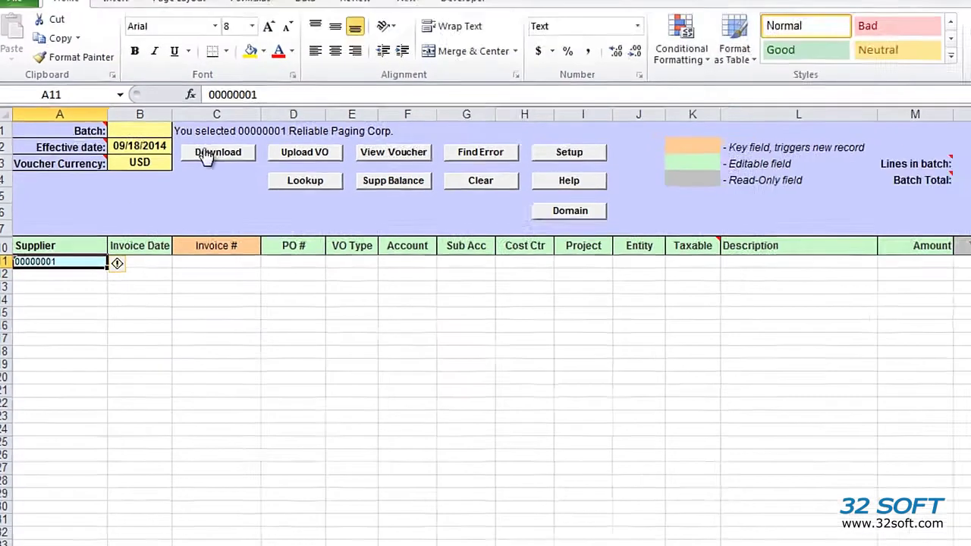
# - Download the supplier's existing voucher 1092 and review it in the QAD output
pyautogui.click(293, 111)
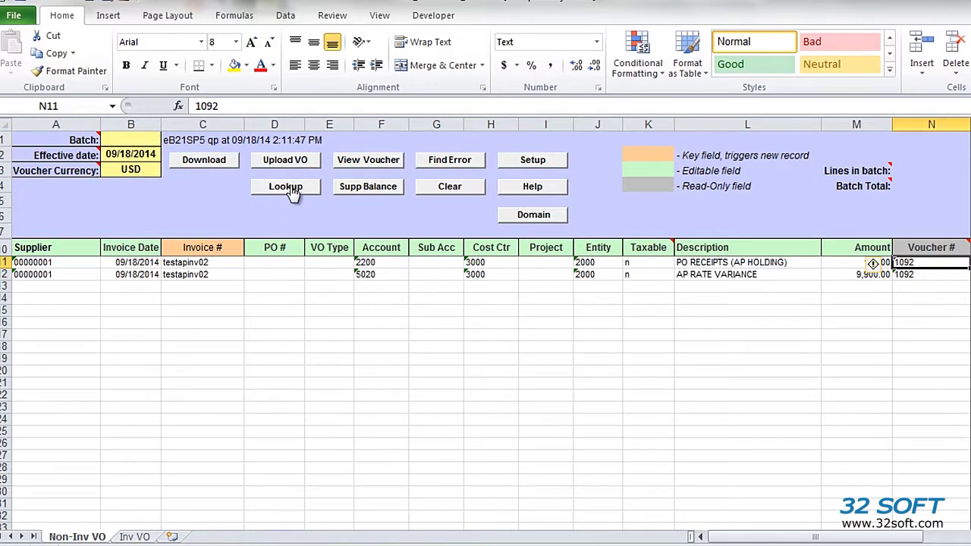
pyautogui.click(372, 160)
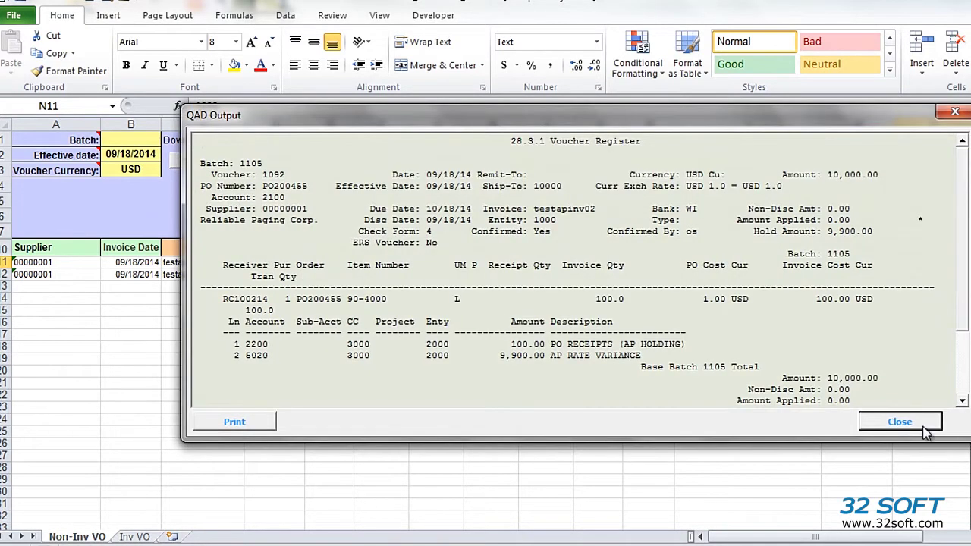
pyautogui.click(910, 419)
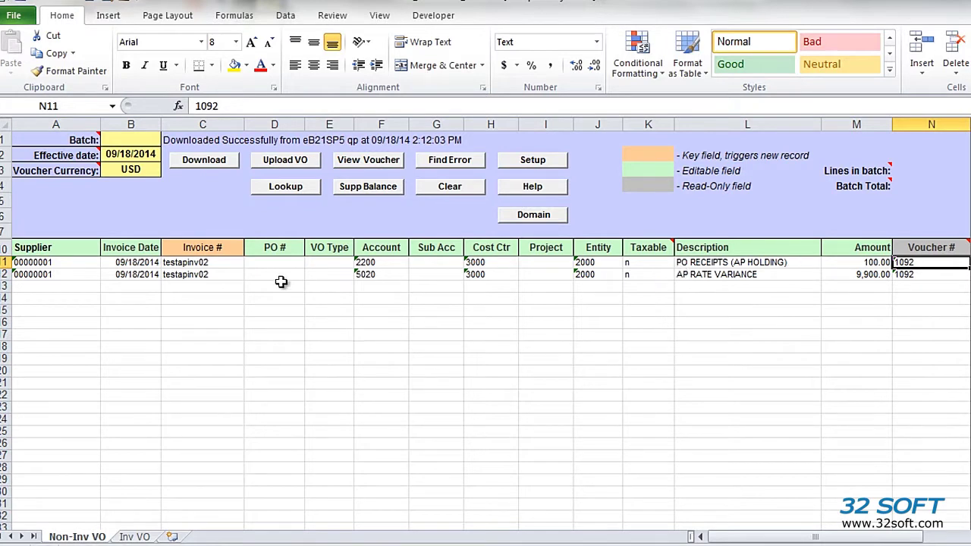
# - Copy the invoice number from C11 into C12 and set the M12 amount to 100
pyautogui.click(206, 262)
pyautogui.hotkey('ctrl', 'c')
pyautogui.press('Down')
pyautogui.hotkey('ctrl', 'v')
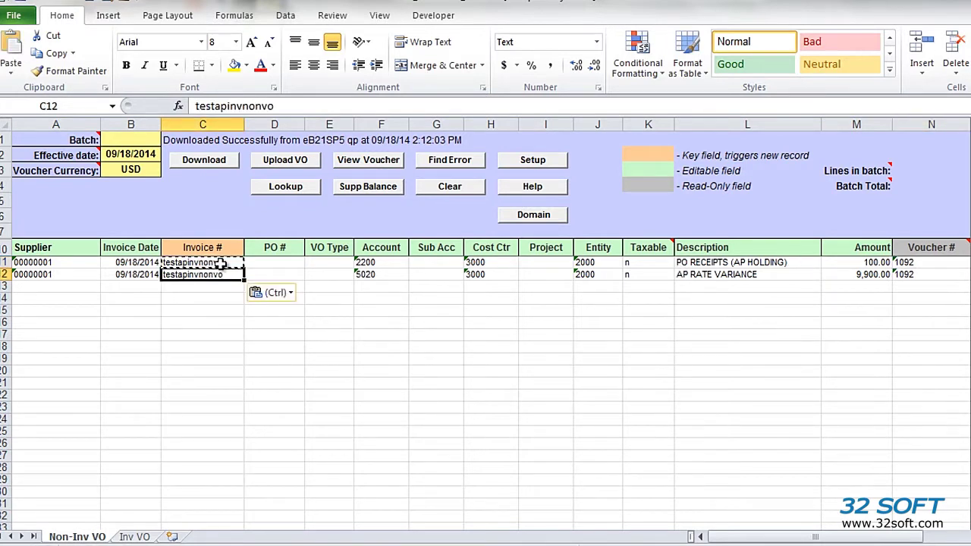
pyautogui.click(872, 263)
pyautogui.click(877, 274)
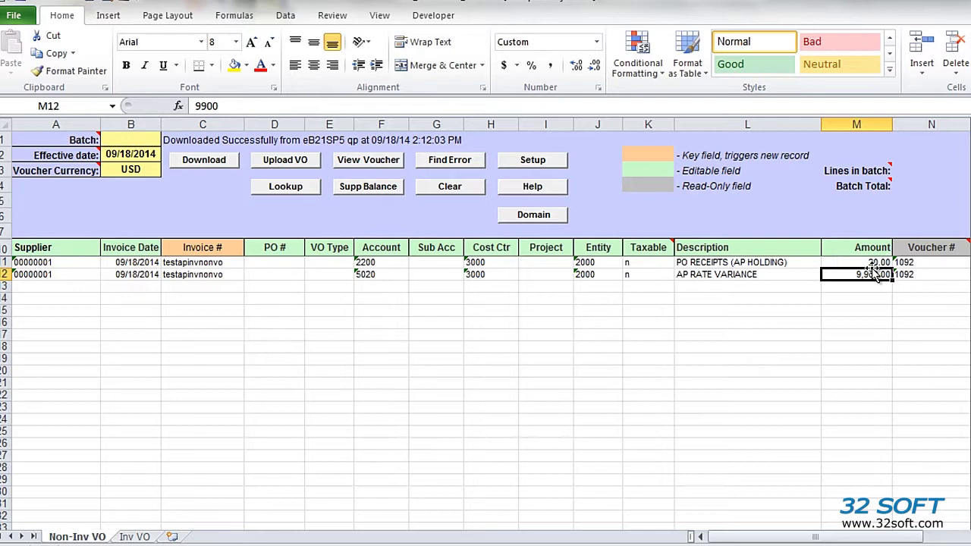
pyautogui.write('100')
pyautogui.press('Return')
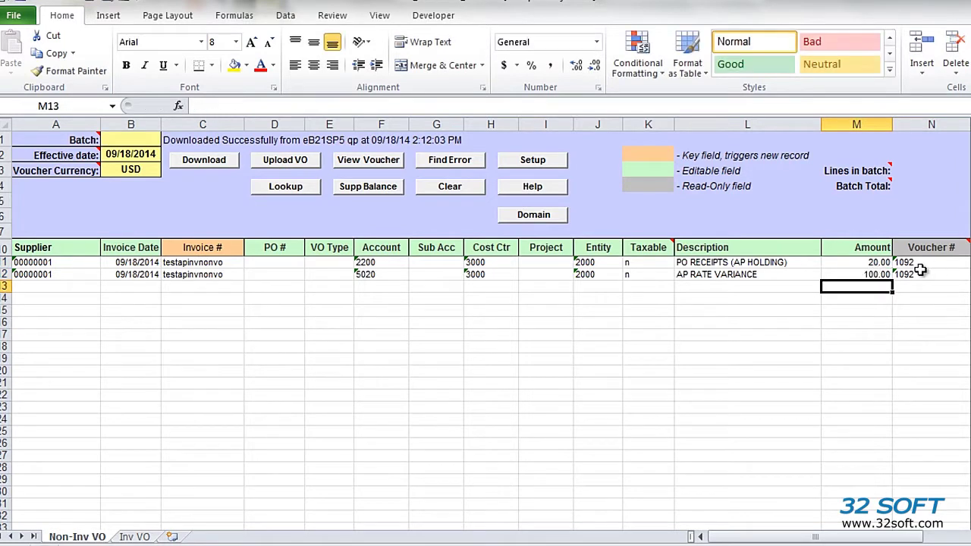
# - Clear the old voucher number 1092 from both Voucher # cells
pyautogui.moveTo(920, 263); pyautogui.dragTo(921, 275)
pyautogui.press('Delete')
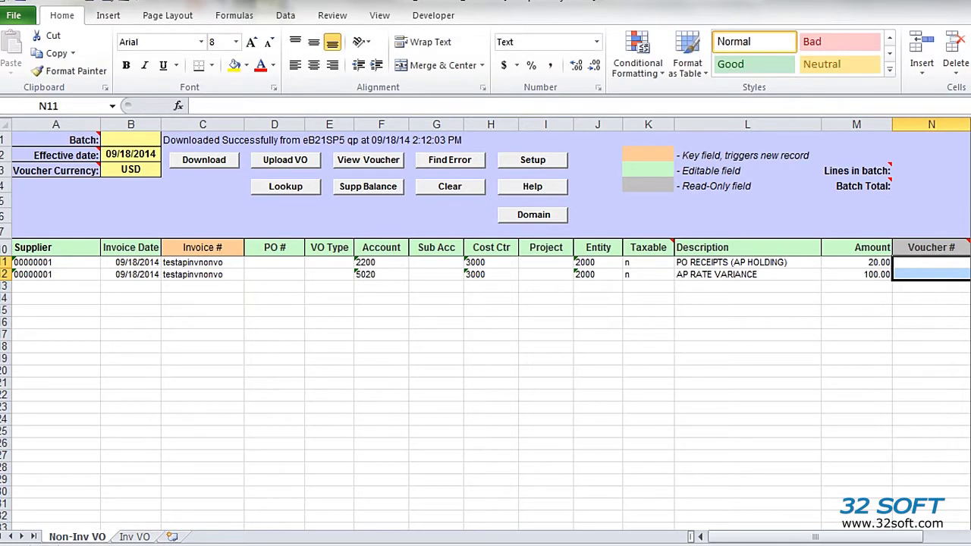
pyautogui.press('Return')
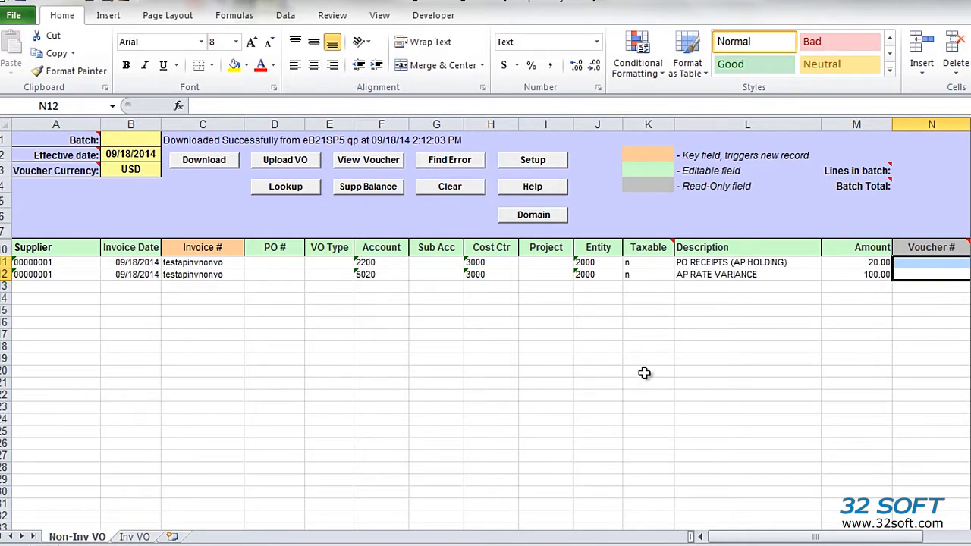
# - Change both invoice dates to 09/17/2014 and upload the lines to QAD
pyautogui.doubleClick(142, 266)
pyautogui.press('BackSpace')
pyautogui.write('7')
pyautogui.press('Return')
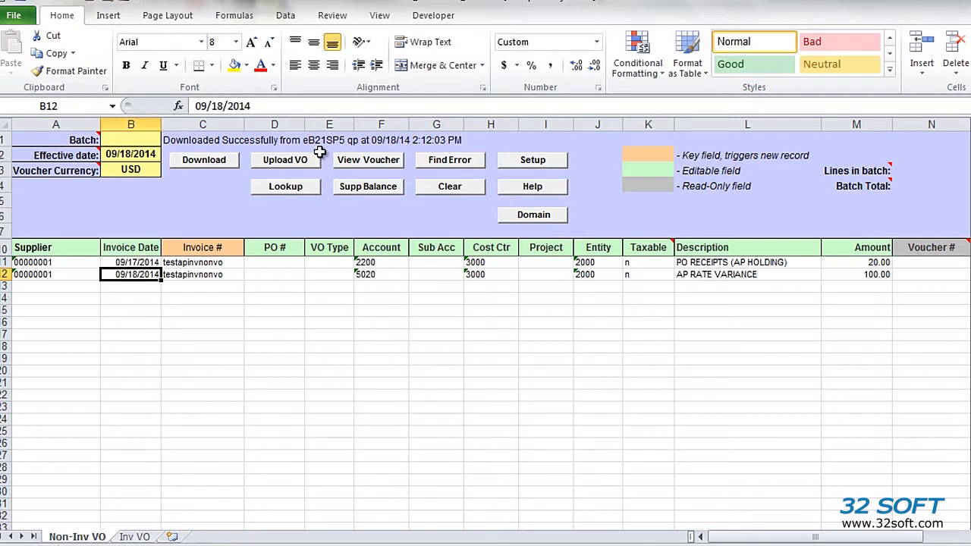
pyautogui.write('09/17/14')
pyautogui.press('Return')
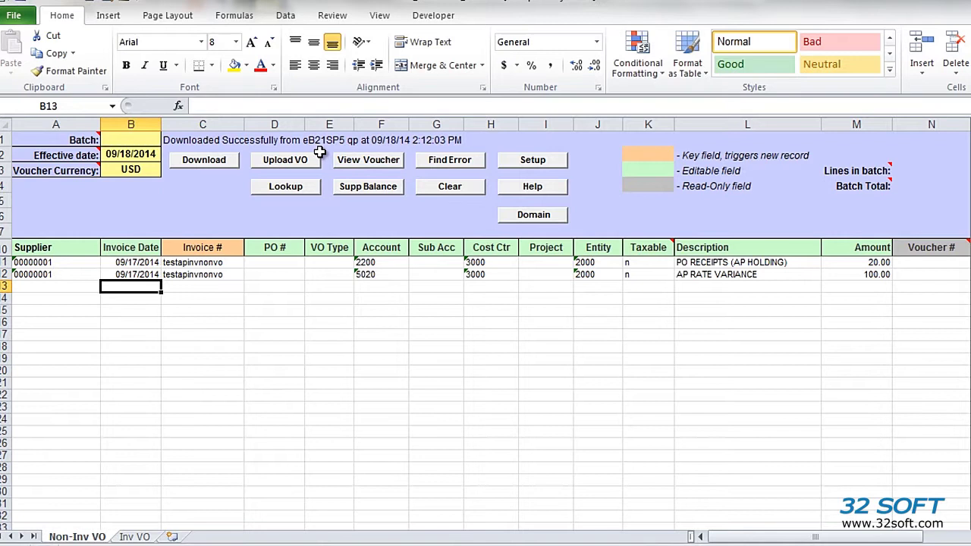
pyautogui.click(298, 159)
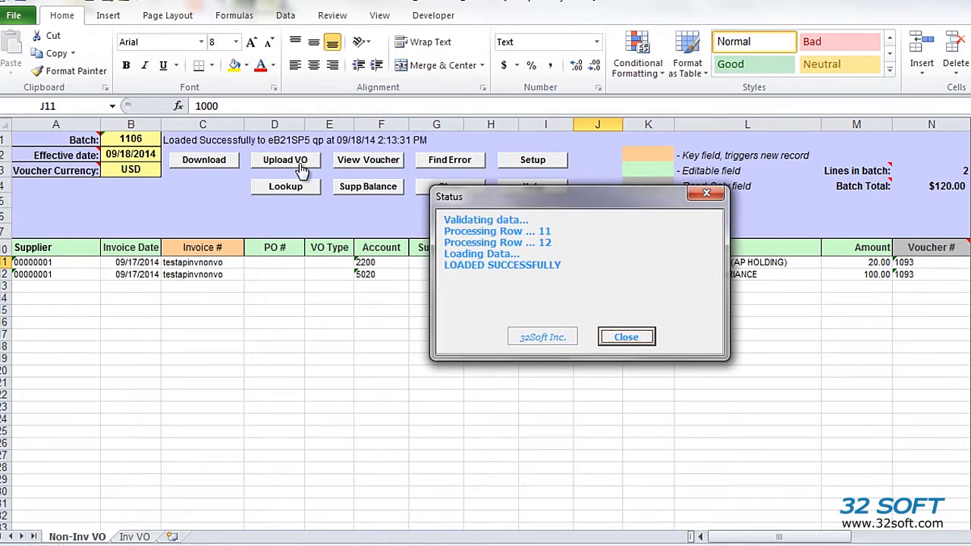
# - Dismiss the upload status and view new voucher 1093 in the QAD register output
pyautogui.click(642, 340)
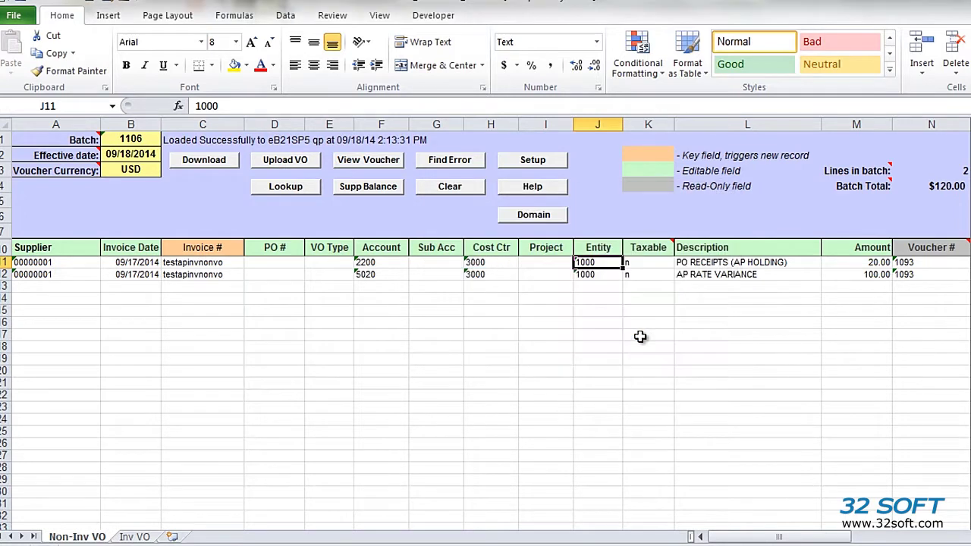
pyautogui.click(910, 262)
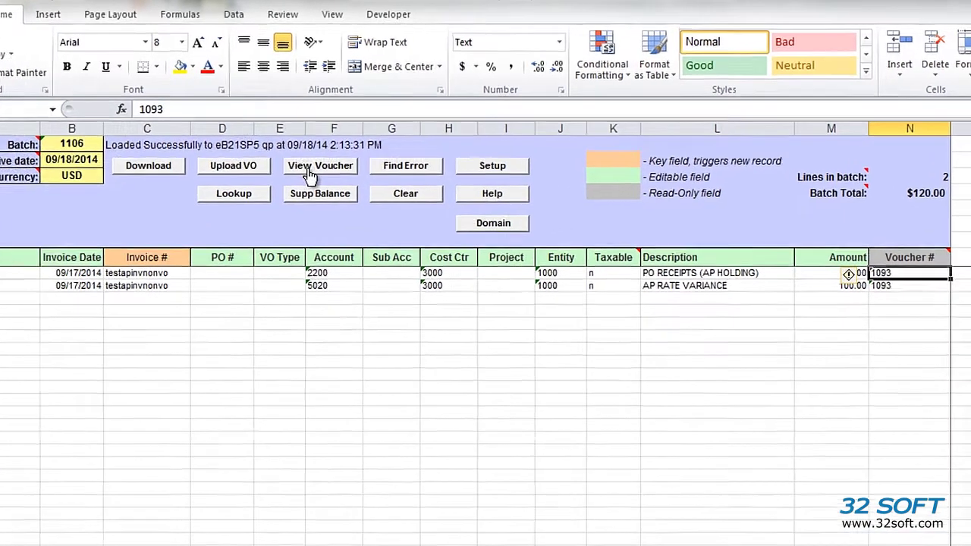
pyautogui.click(356, 160)
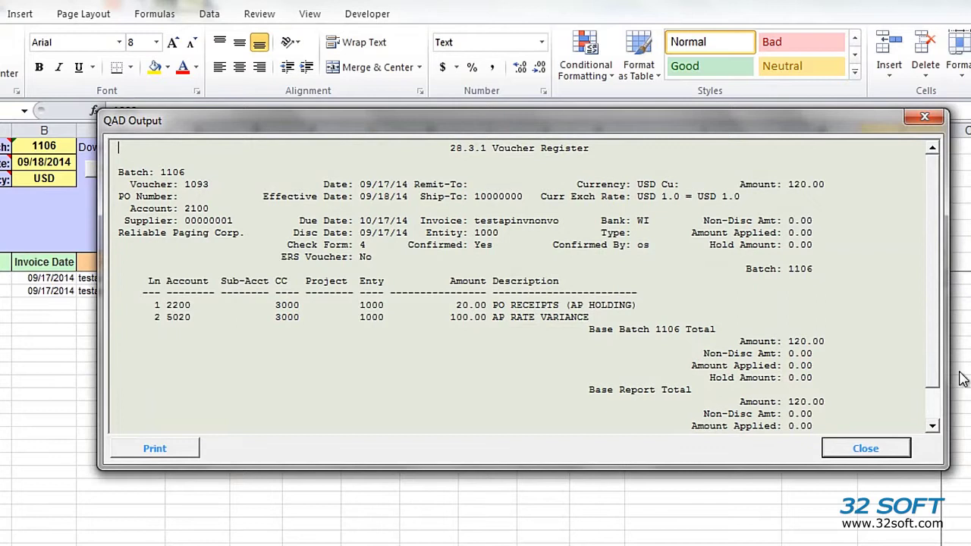
pyautogui.click(885, 448)
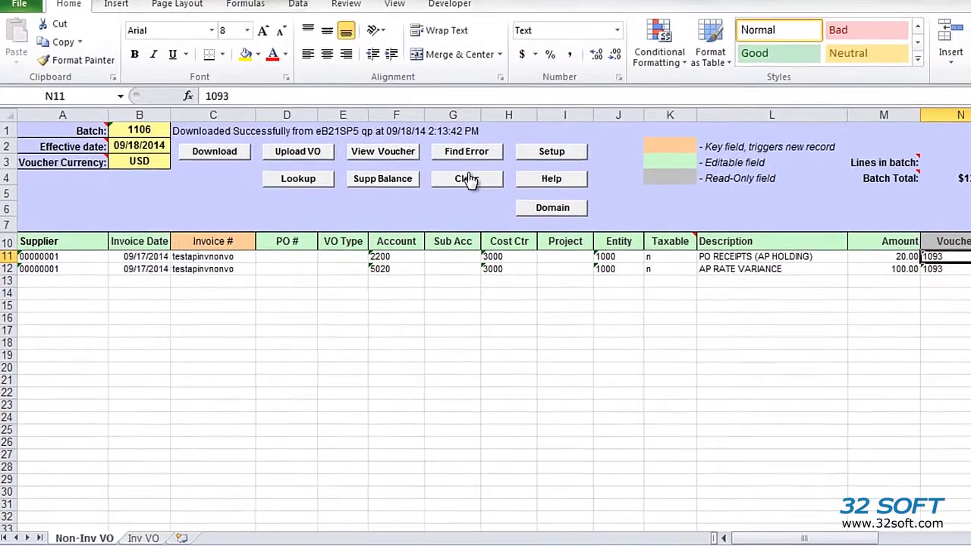
# - Clear all lines and the batch number on the Non-Inv VO and Inv VO sheets
pyautogui.click(468, 180)
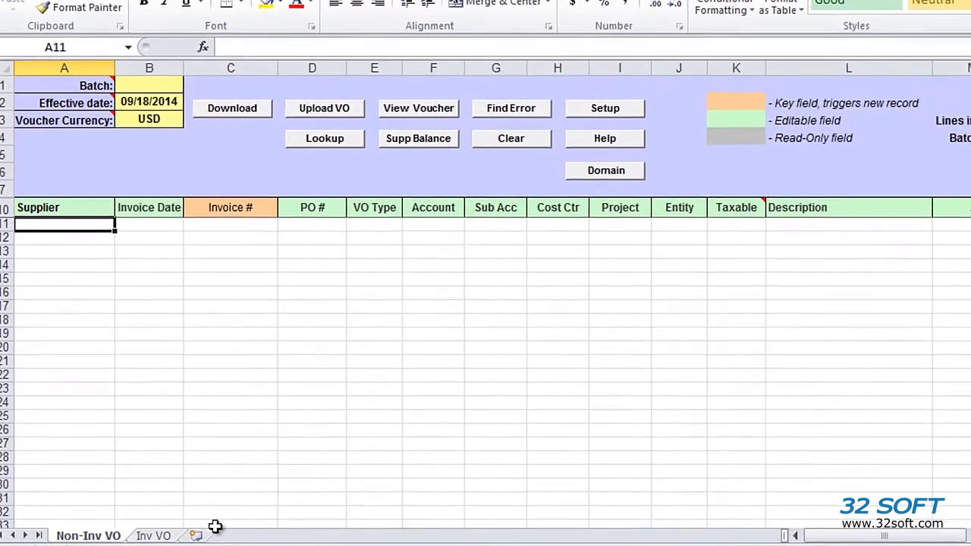
pyautogui.click(153, 535)
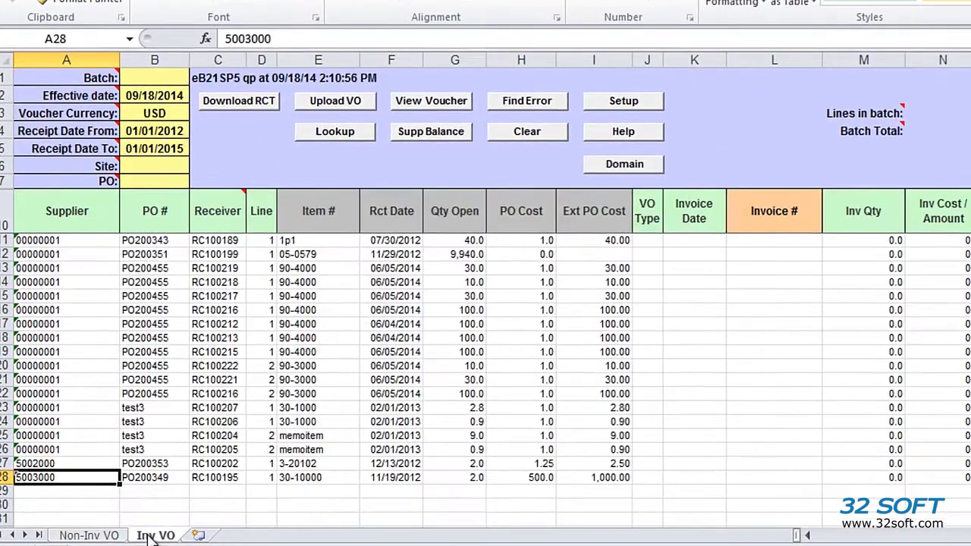
pyautogui.click(523, 134)
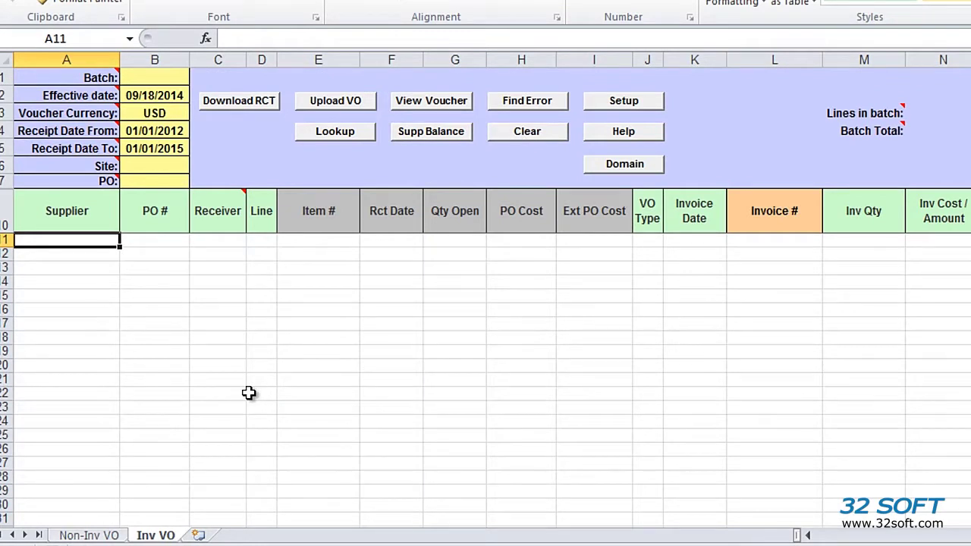